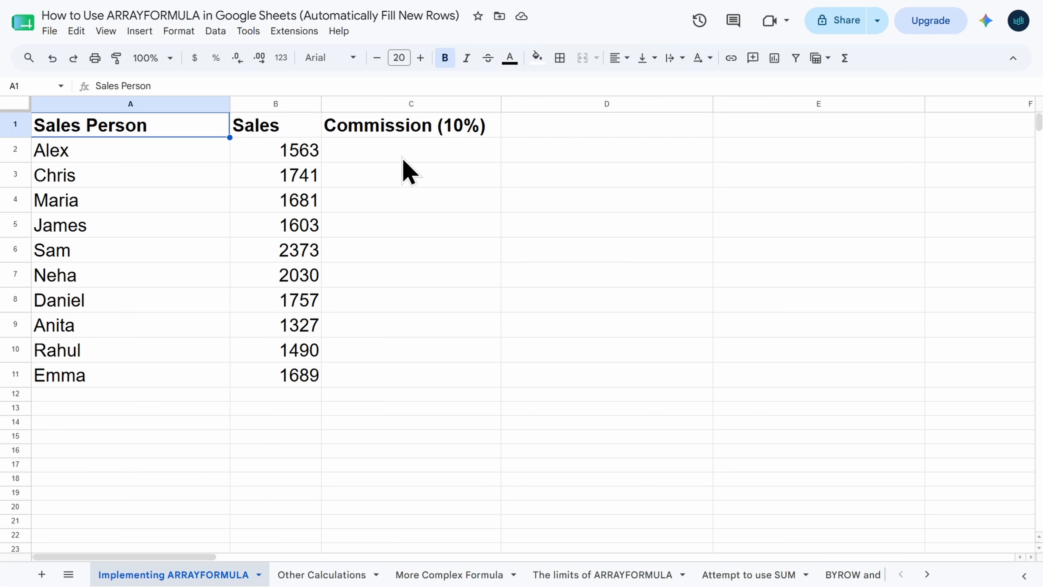
Step: Enter the formula = B2 * 10% in cell C2 to calculate the first salesperson's commission
click(375, 152)
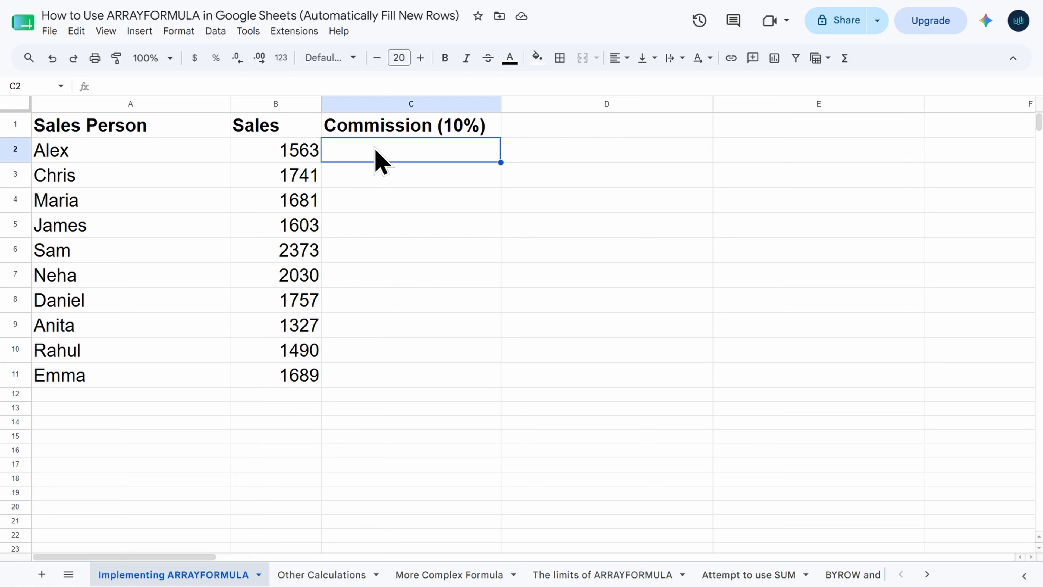
text(= )
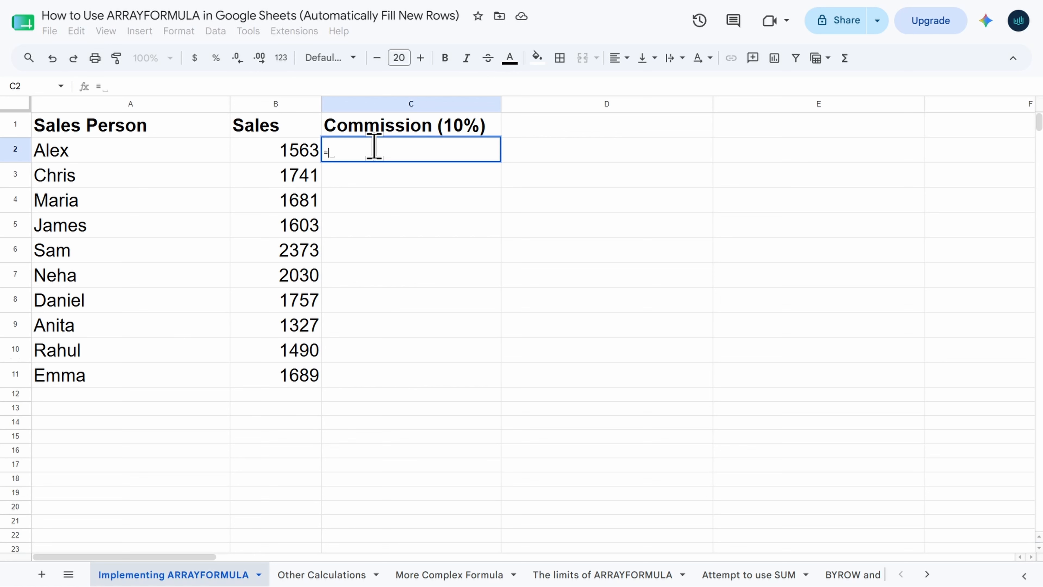
text(B)
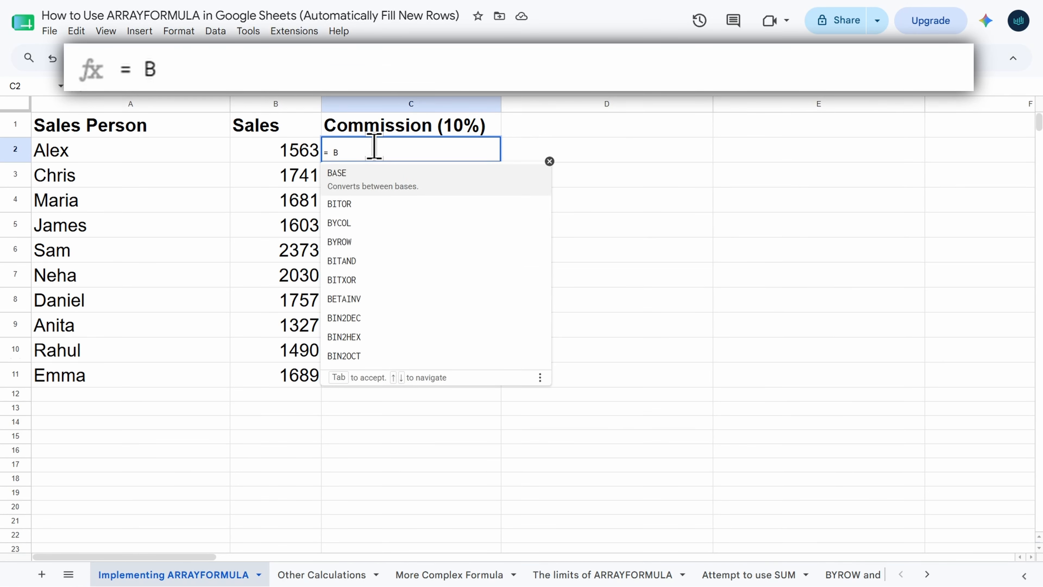
text(2)
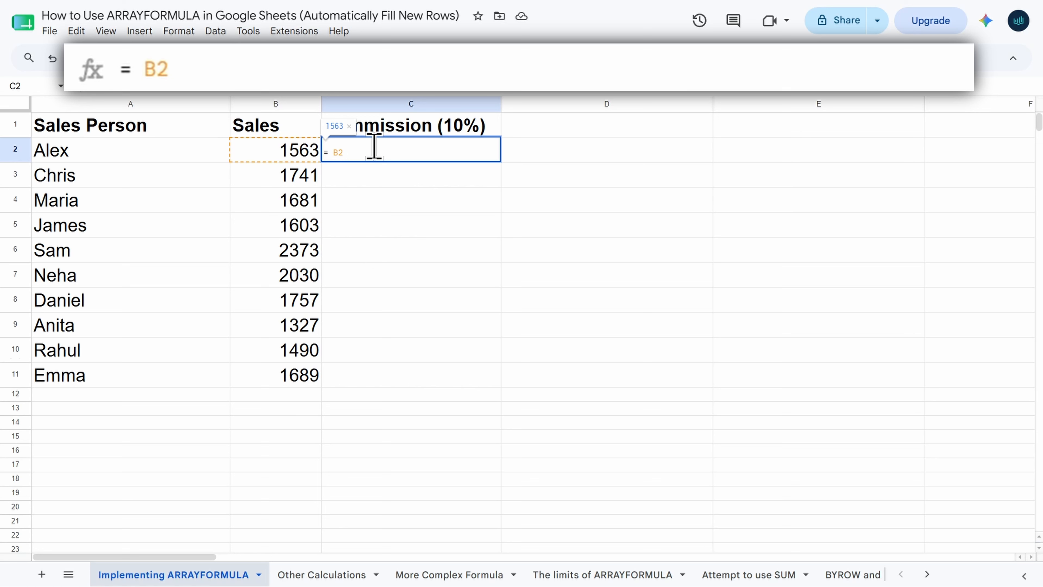
text( * )
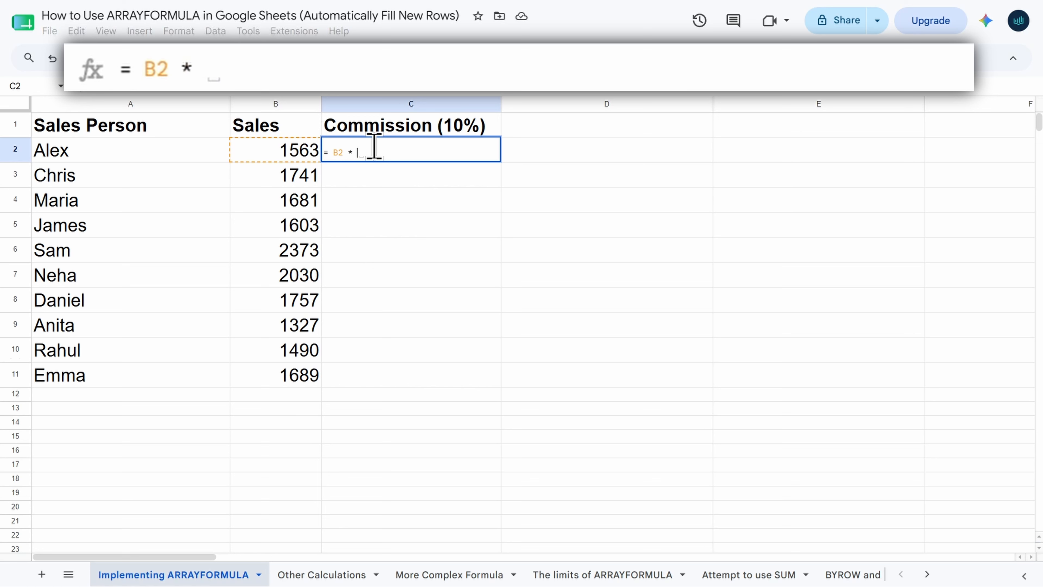
text(10)
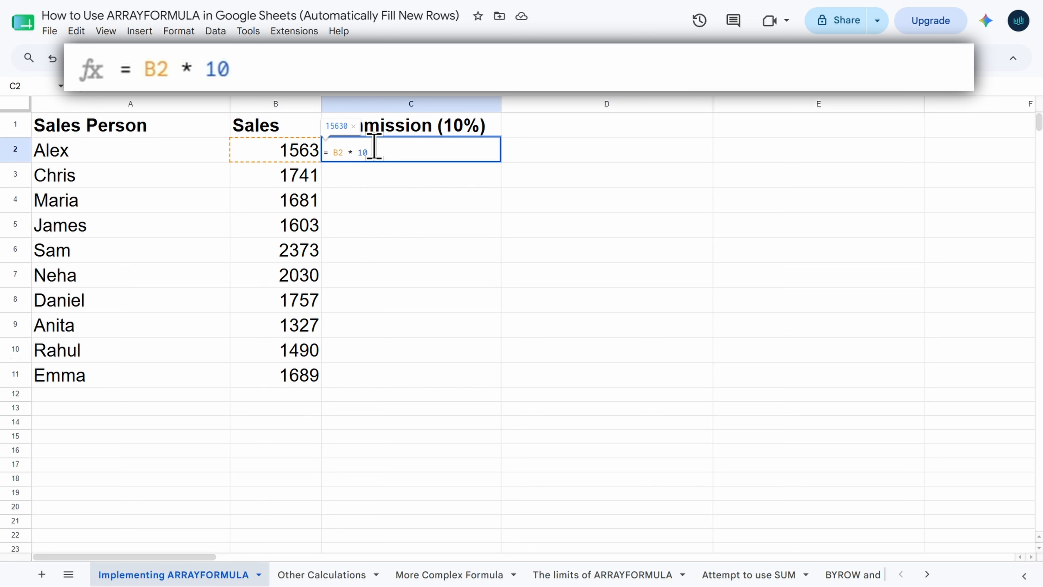
text(%)
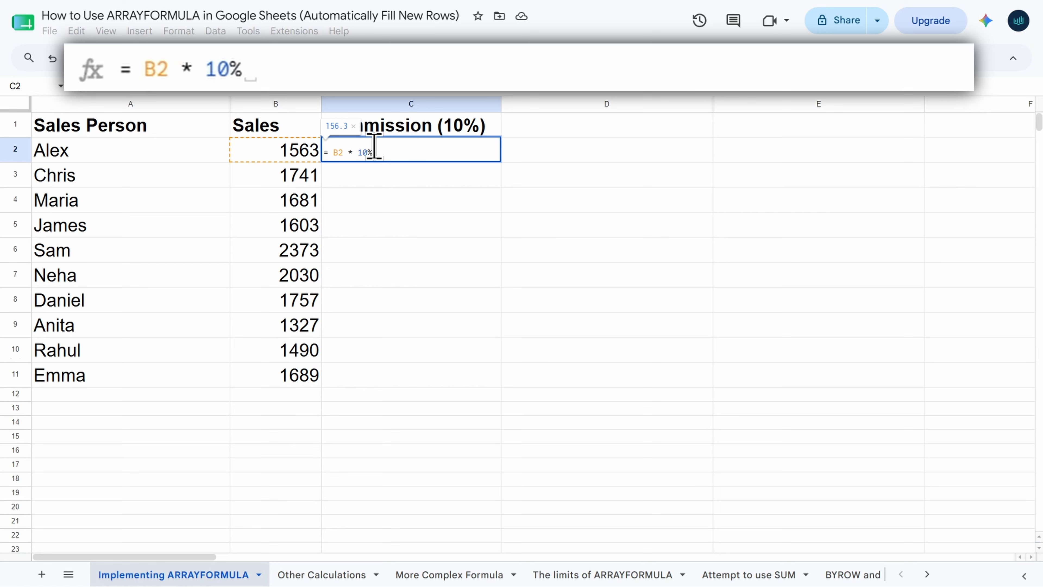
key(Return)
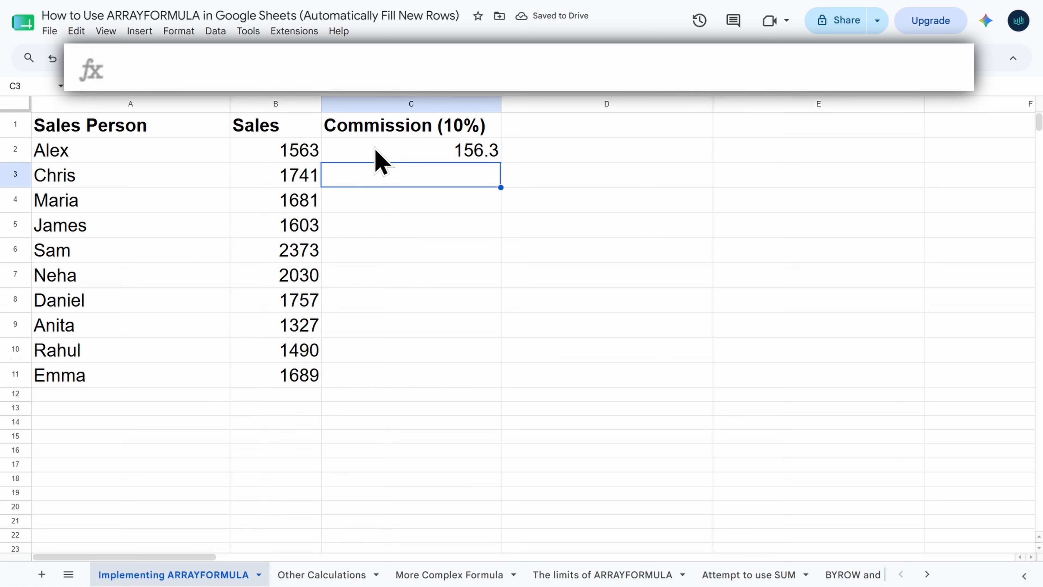
Step: Wrap the commission formula in C2 in ARRAYFORMULA and extend its range, giving = arrayformula( B2:B11 * 10%)
click(377, 154)
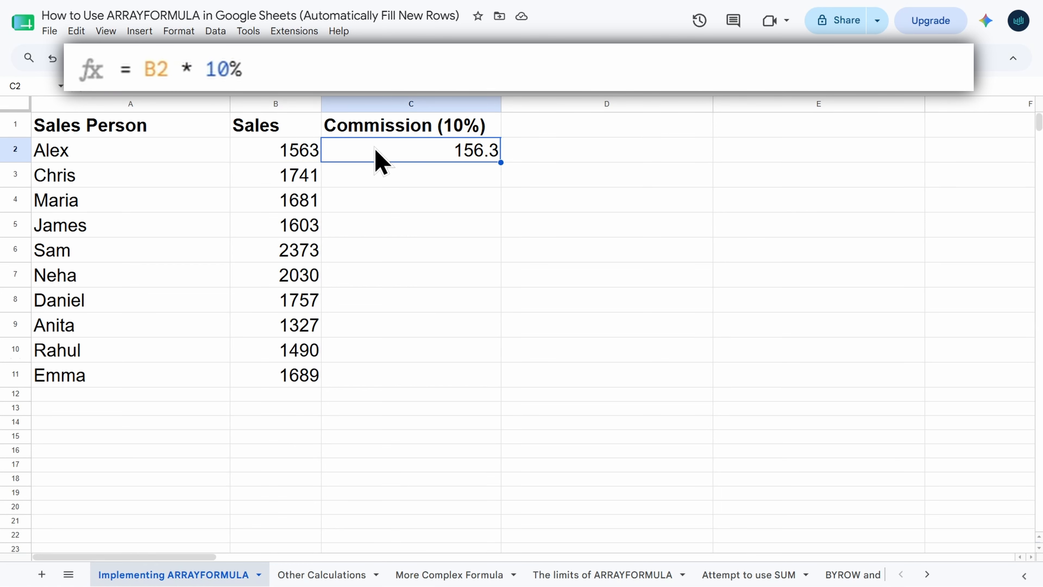
double_click(375, 149)
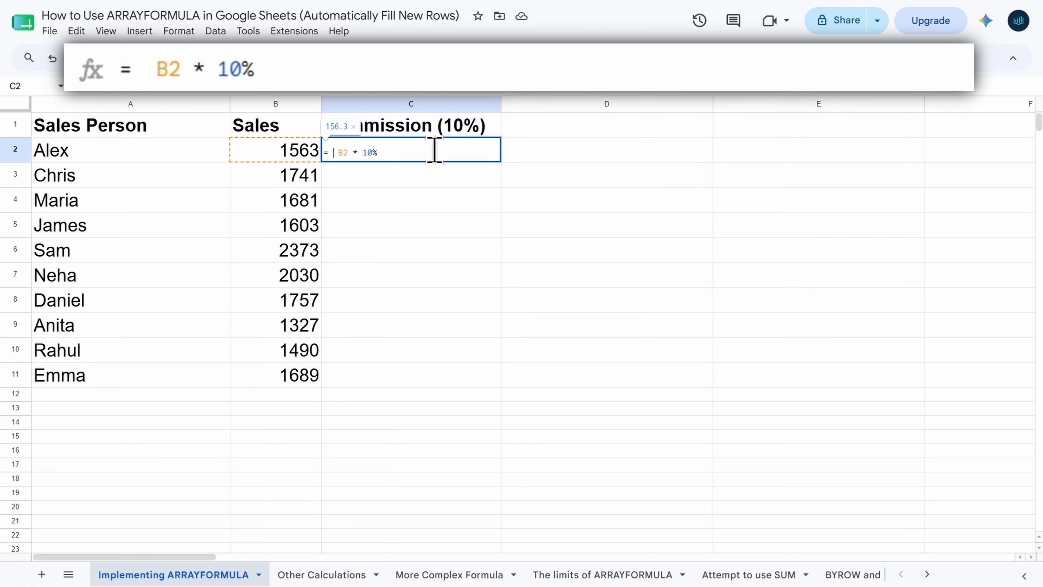
text(arrayfor)
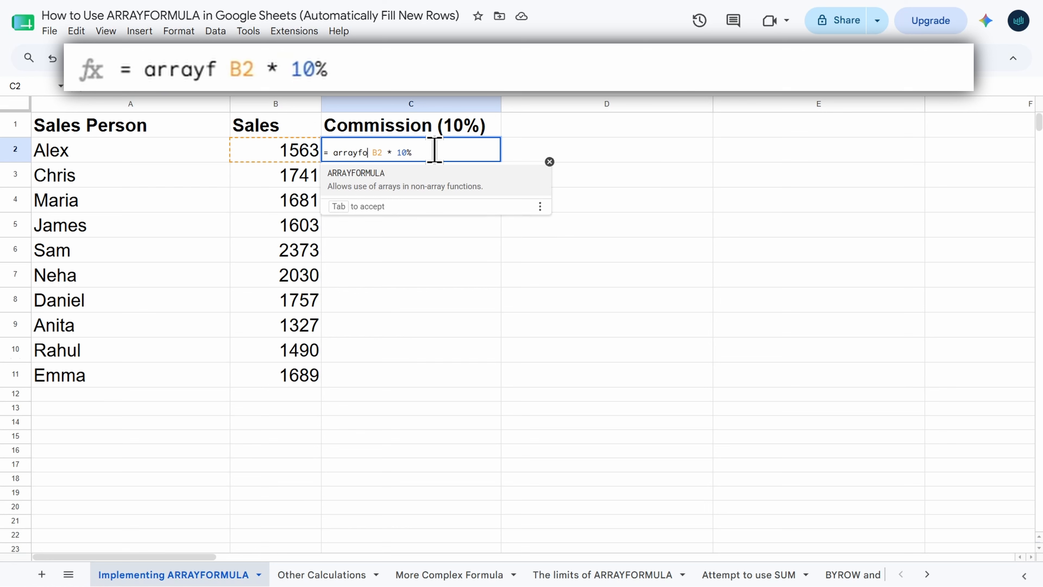
text(mula)
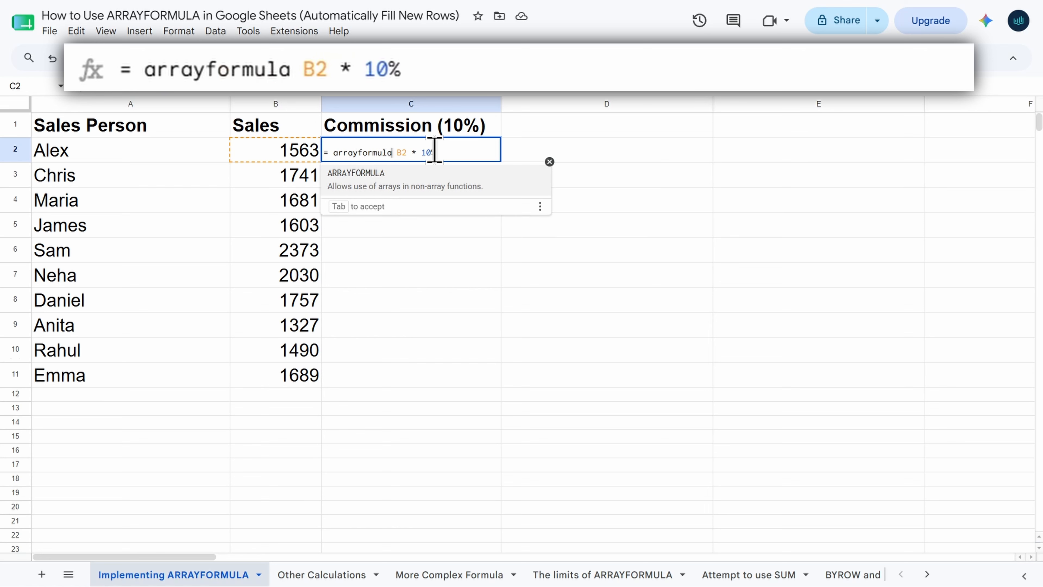
text(( B2 * 10%)
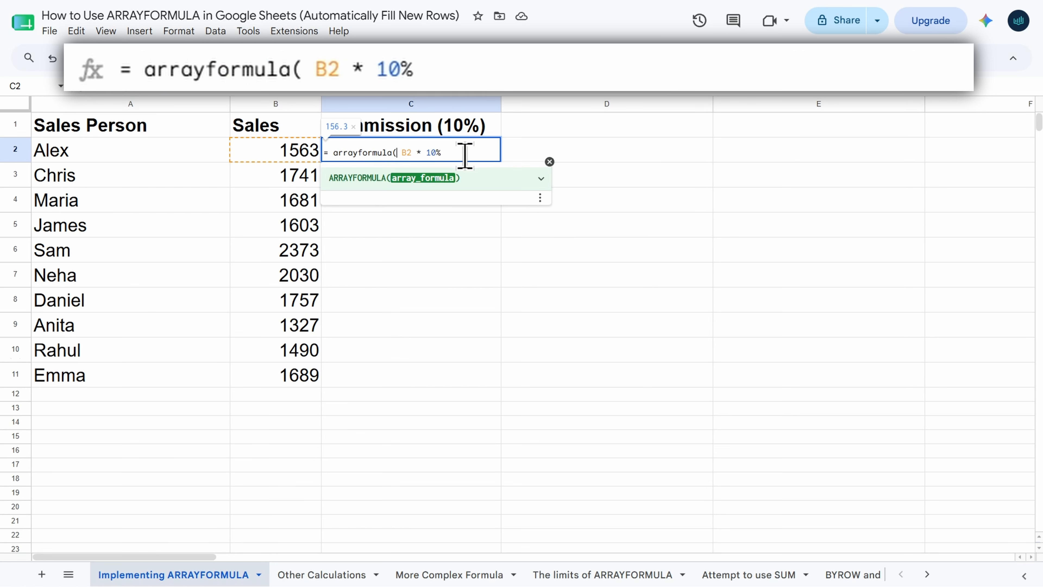
text())
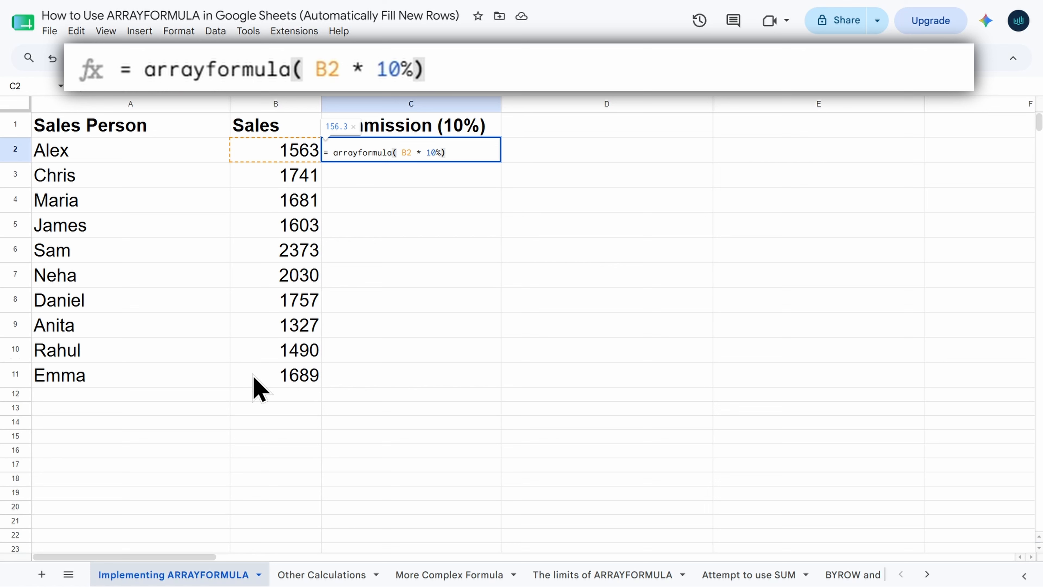
click(412, 153)
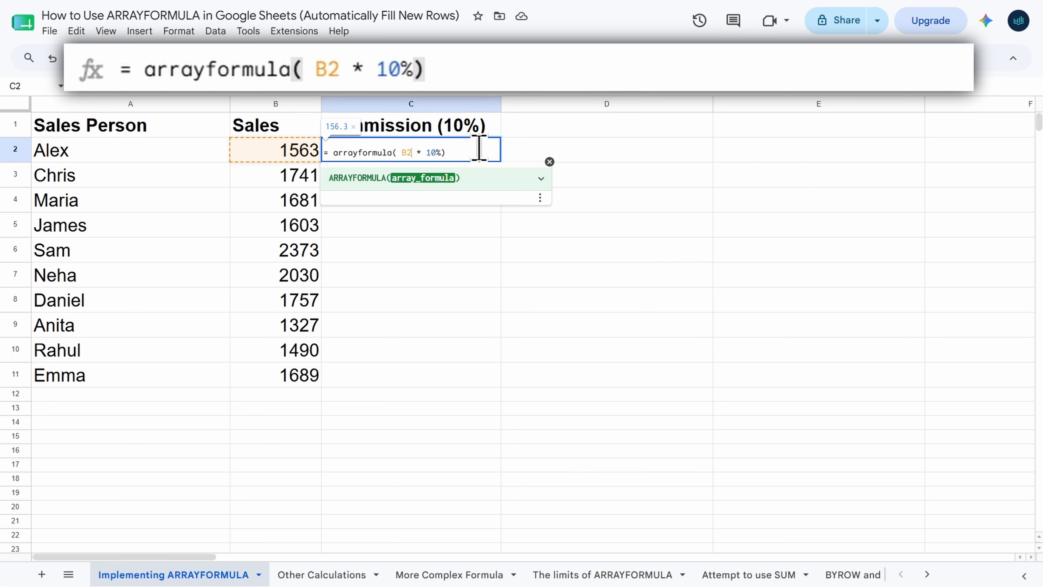
text(:B11)
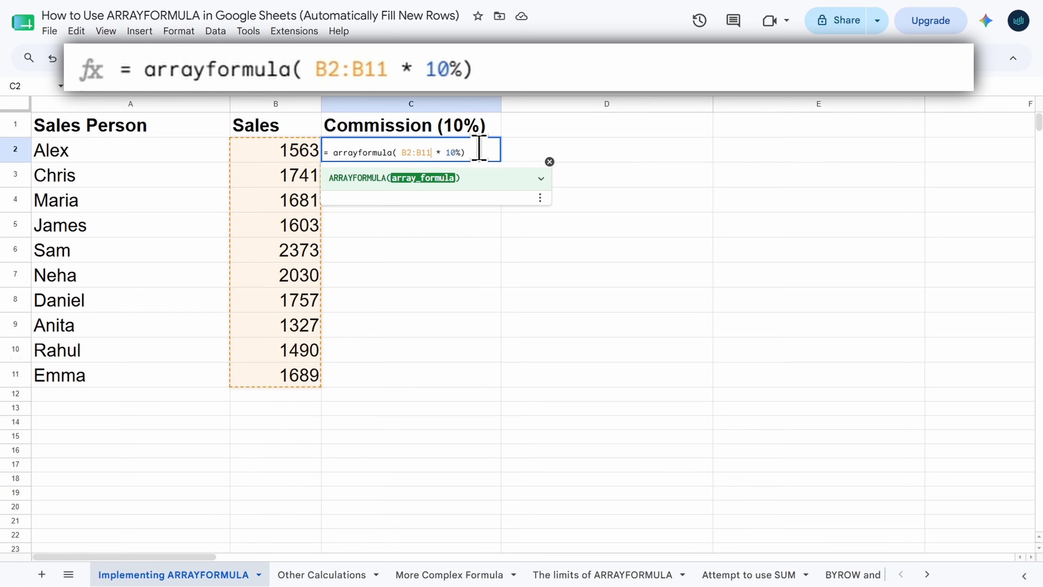
key(Return)
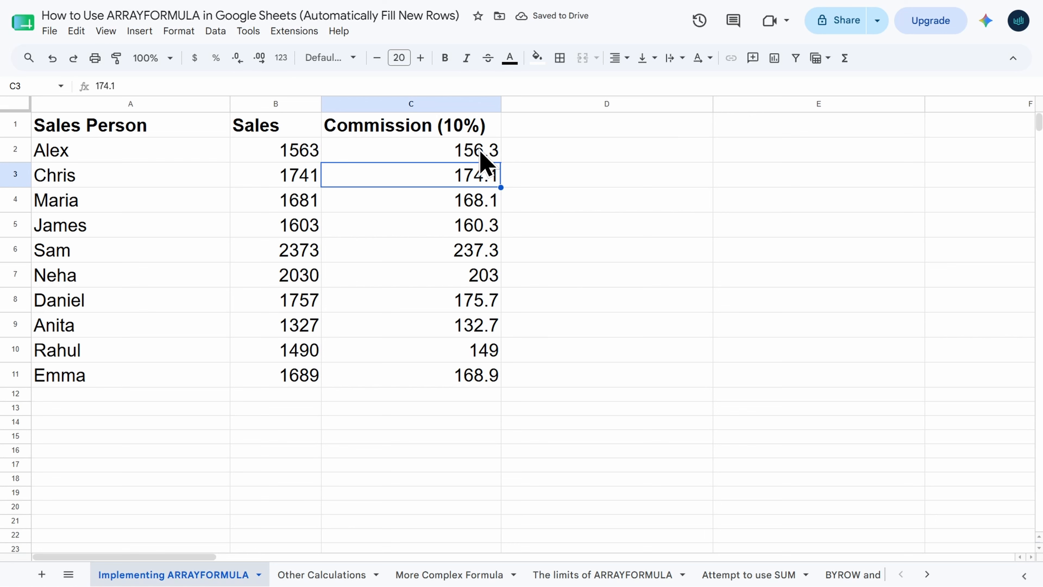
click(372, 156)
double_click(373, 150)
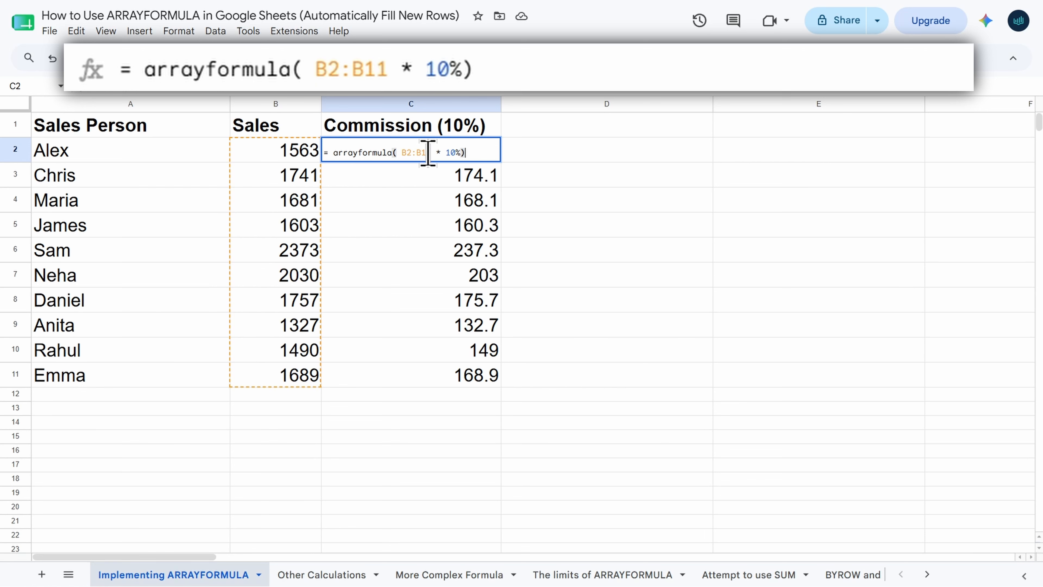
key(Return)
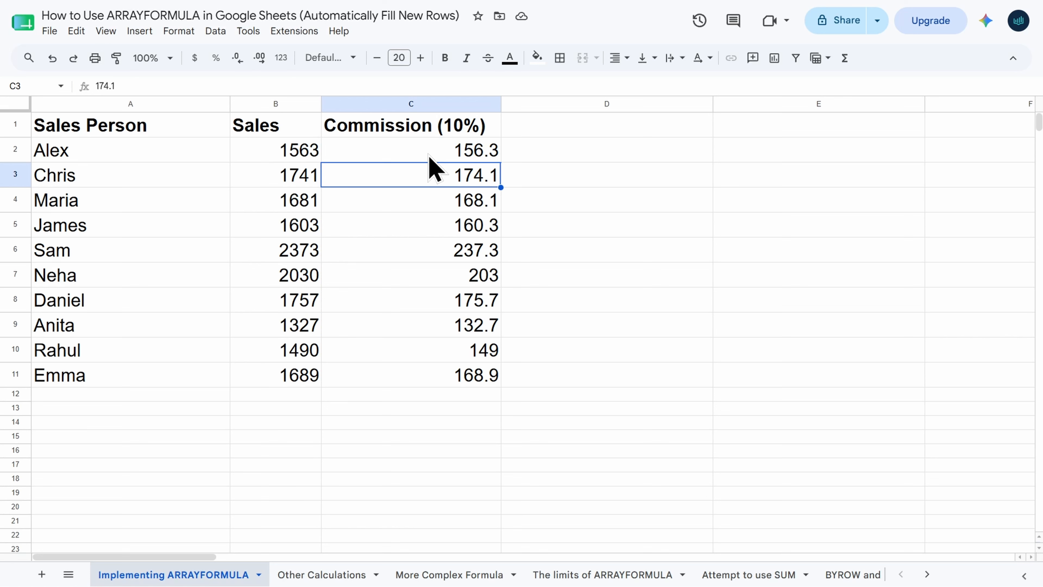
Step: Add a new record in row 12 with a salesperson's name and sales of 1500
click(67, 397)
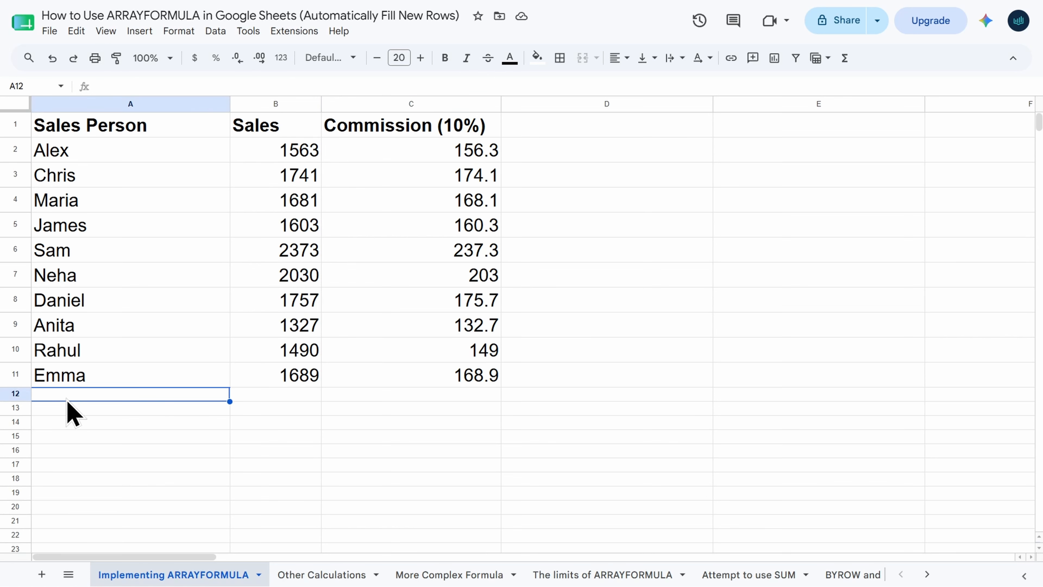
text(Rita)
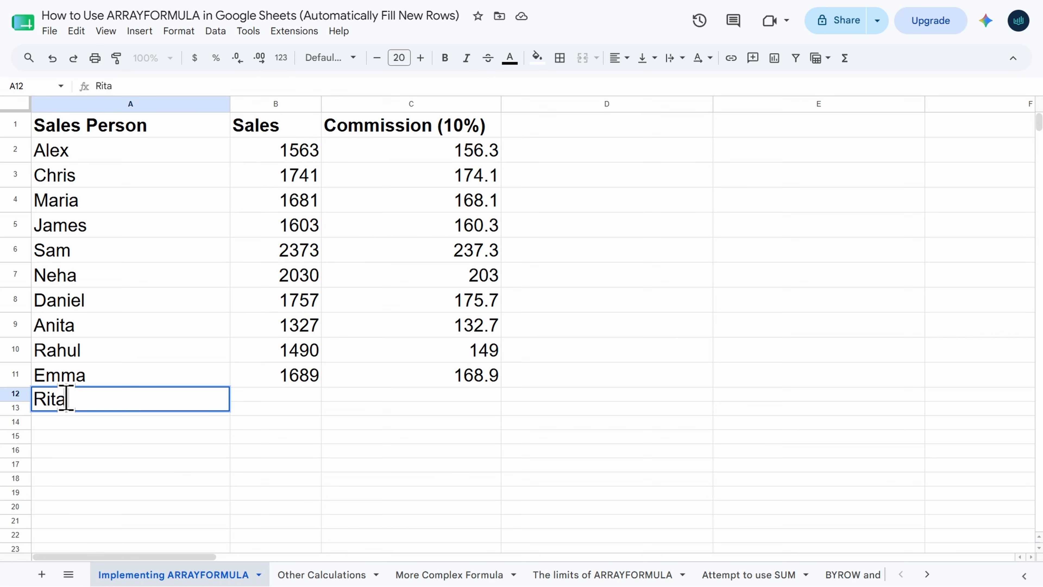
key(Tab)
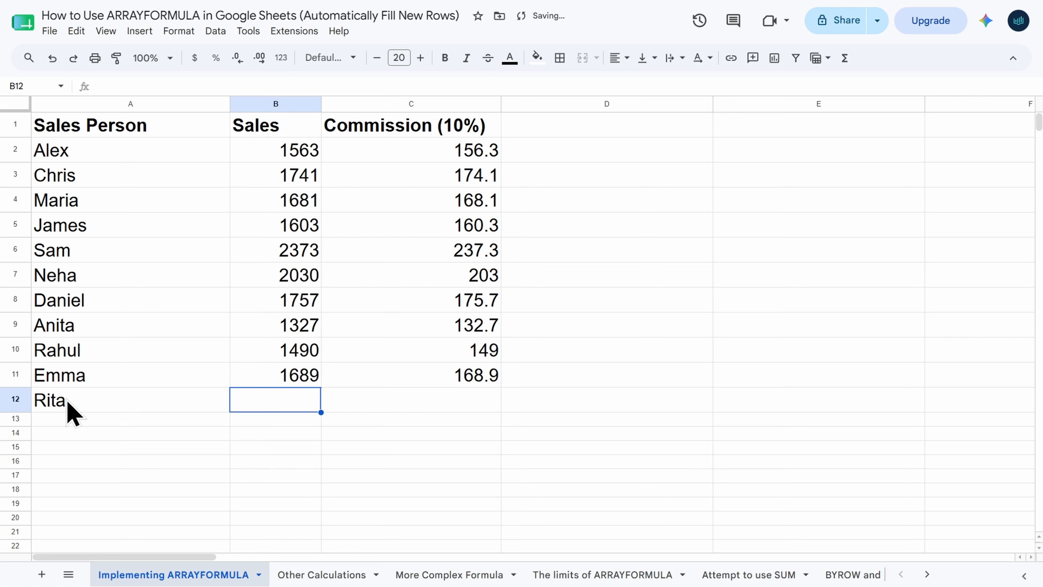
text(1500)
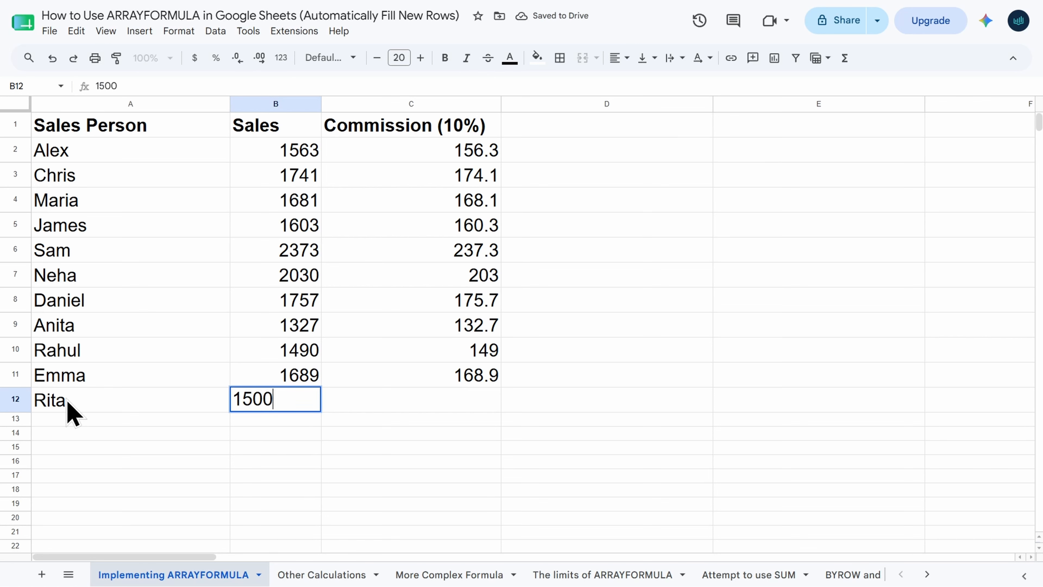
key(Tab)
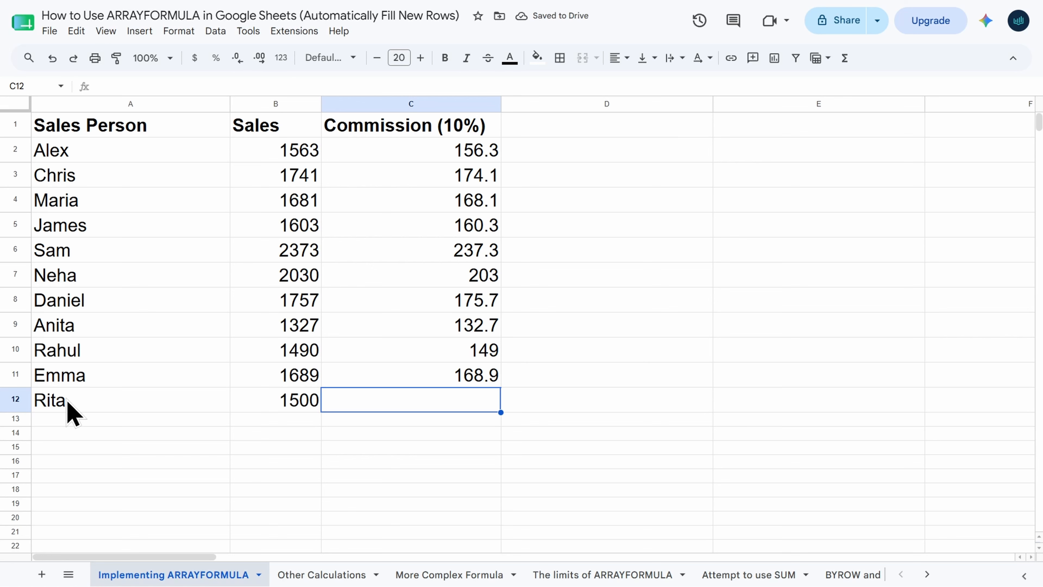
Step: Extend the range in C2's array formula to B2:B12 to include the added row
click(407, 156)
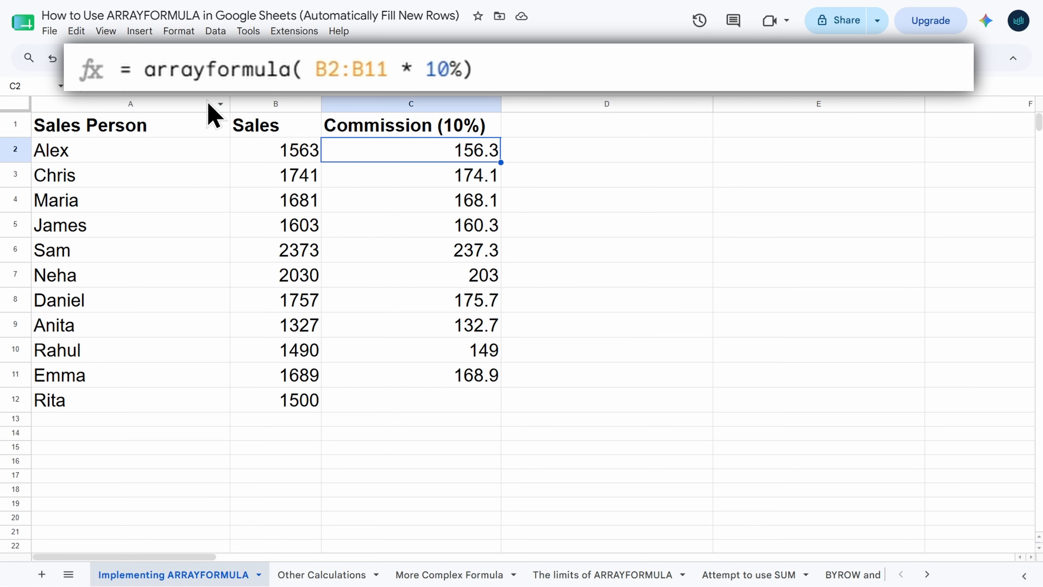
click(206, 87)
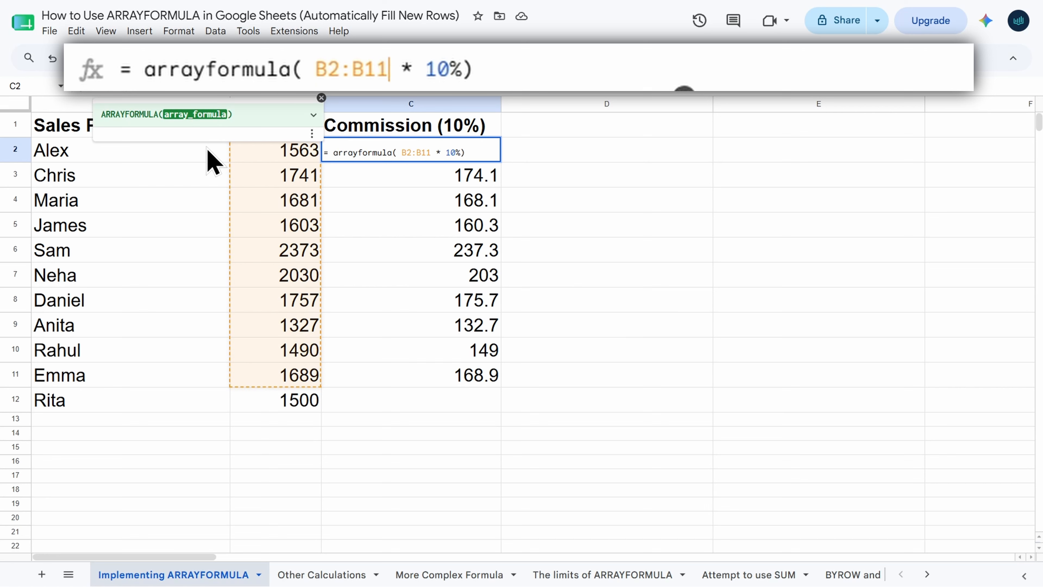
key(BackSpace)
text(2)
key(Return)
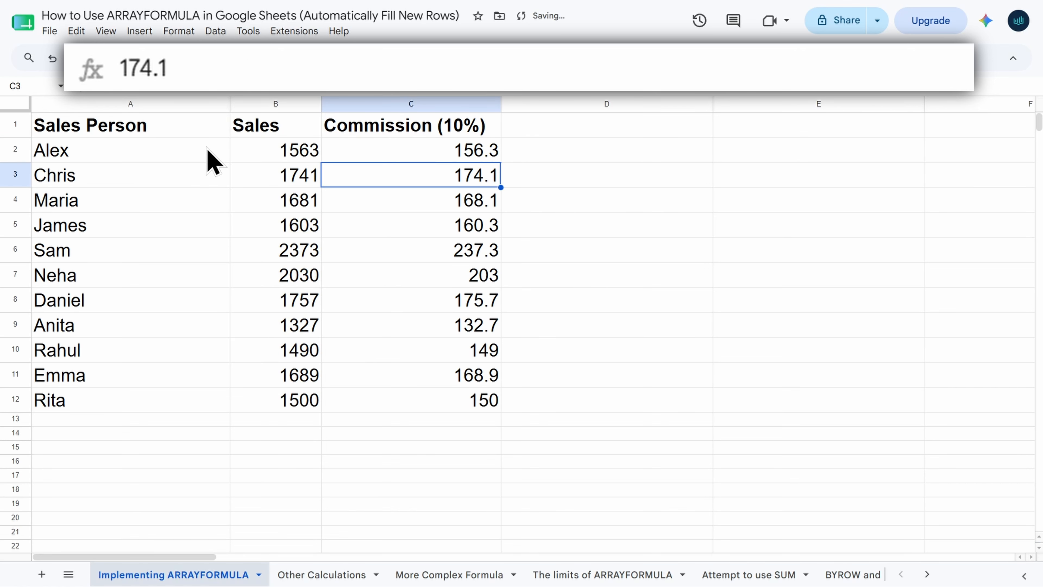
Step: Make the range in C2's array formula open-ended as B2:B so it covers the whole Sales column
key(Up)
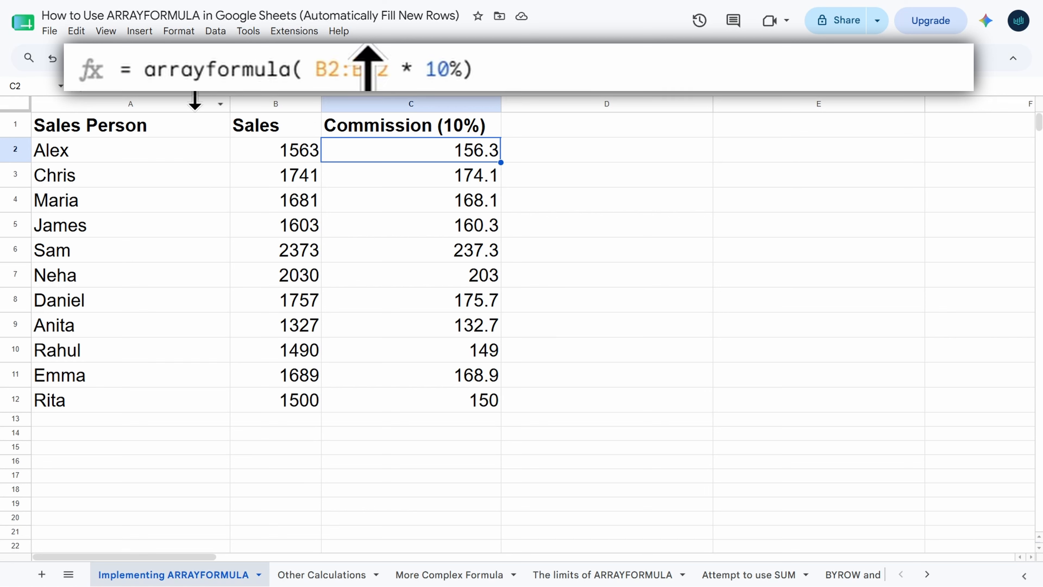
click(206, 96)
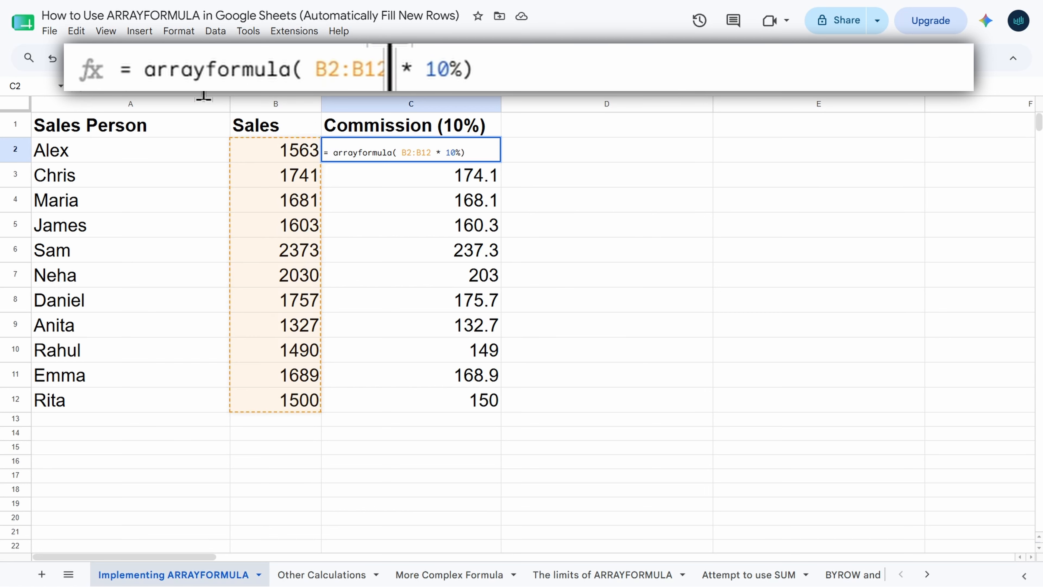
key(BackSpace)
key(BackSpace)
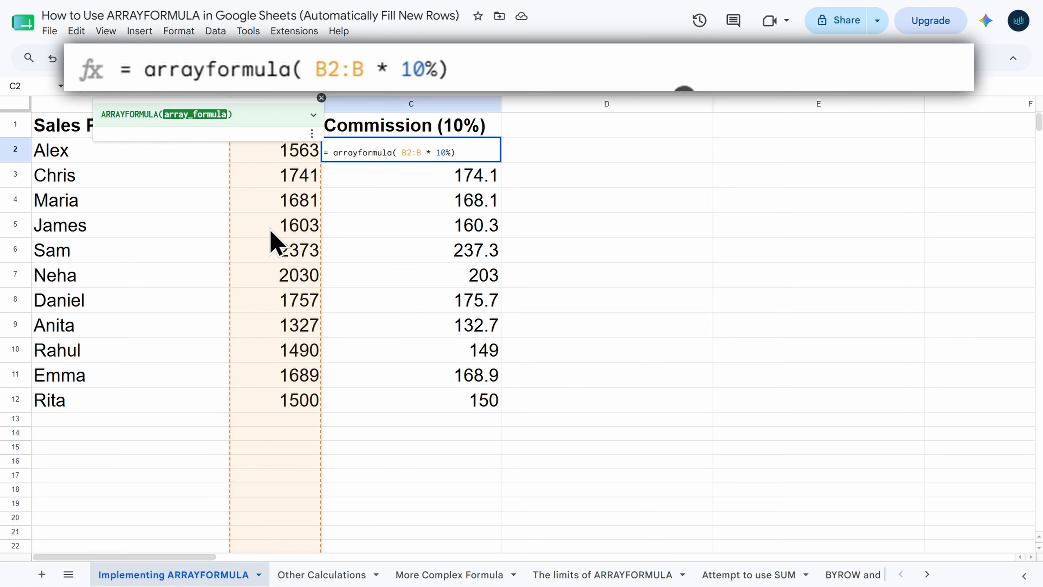
key(Return)
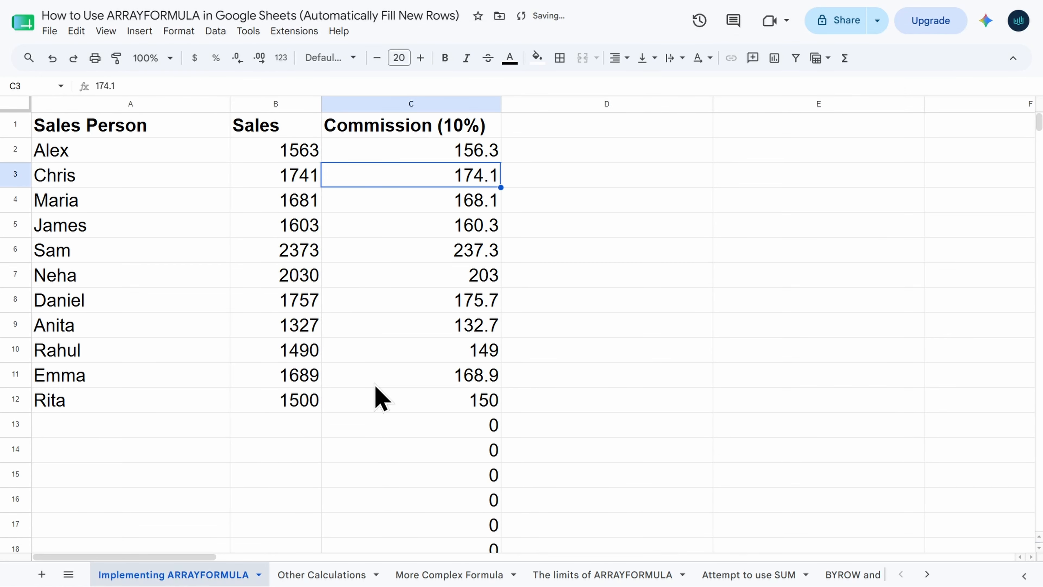
Step: Add a new record in row 13 with a salesperson's name and sales of 1000
scroll(375, 399, down, 4)
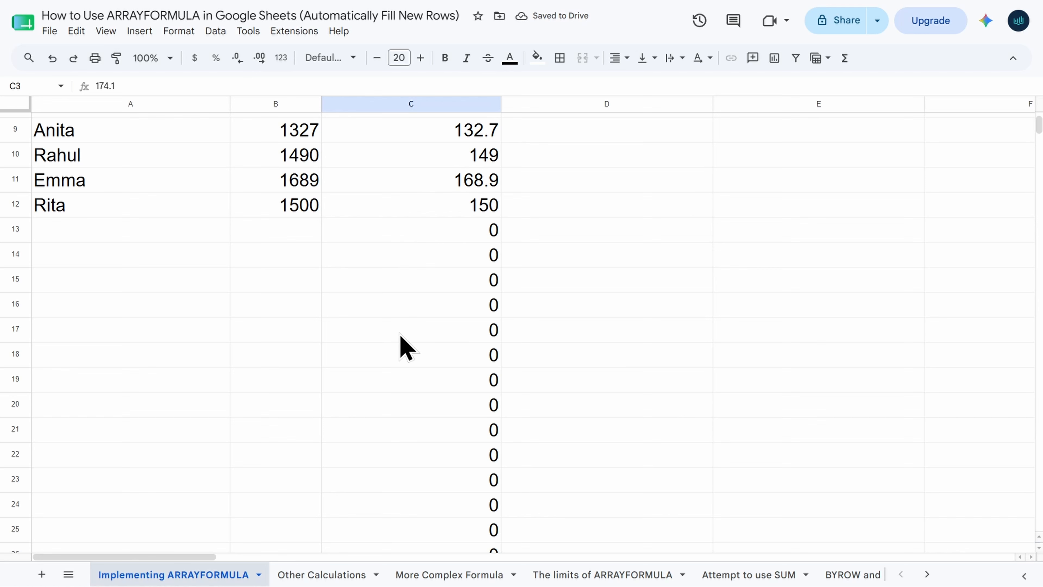
scroll(437, 259, up, 4)
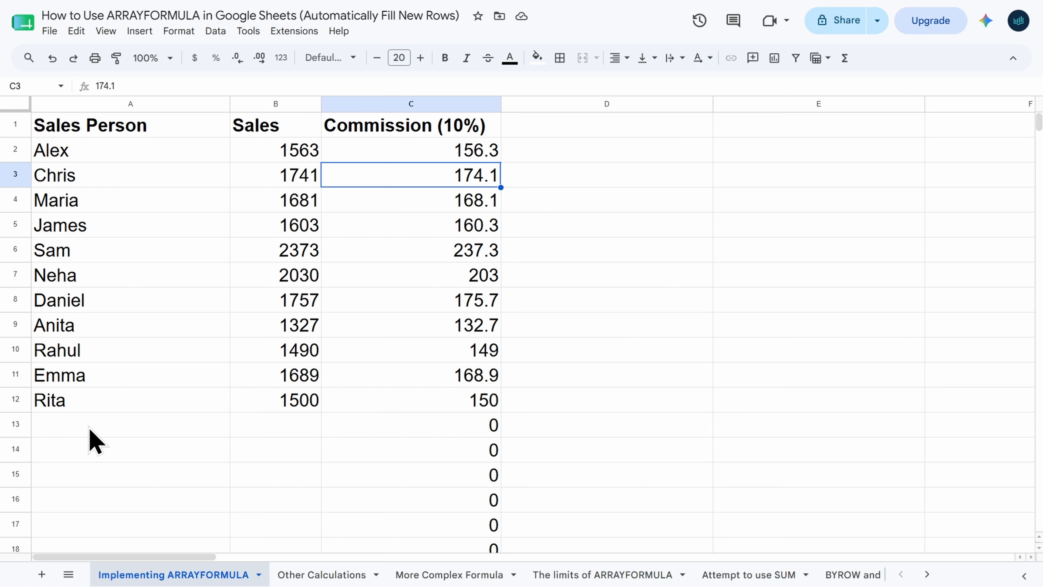
click(95, 441)
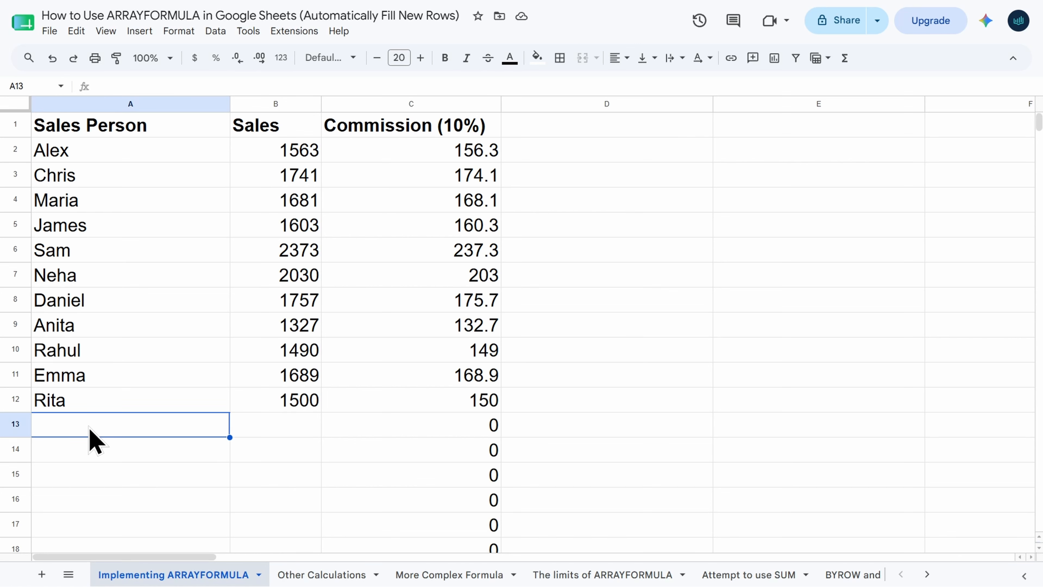
text(John)
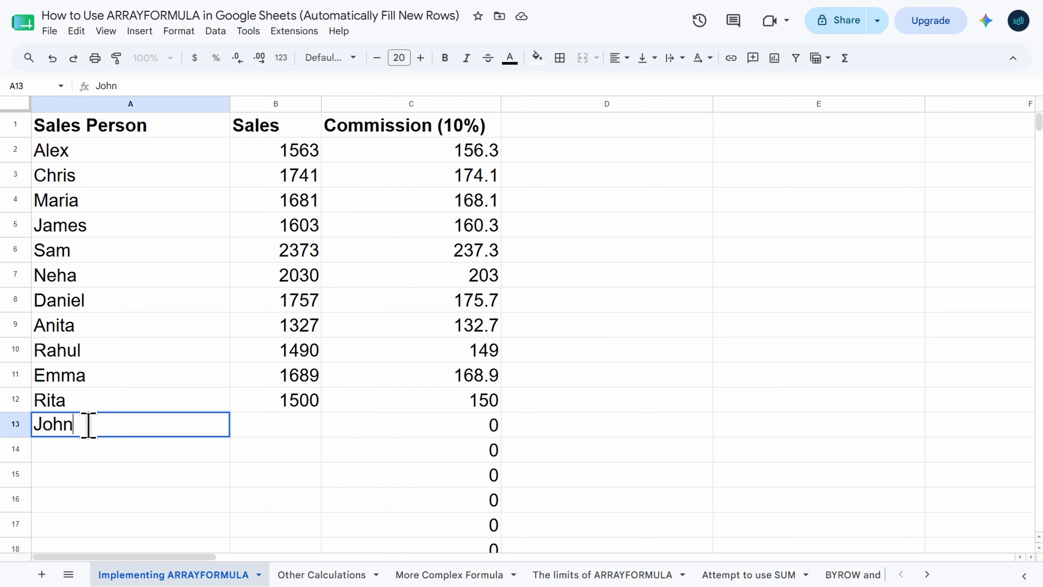
key(Tab)
text(1000)
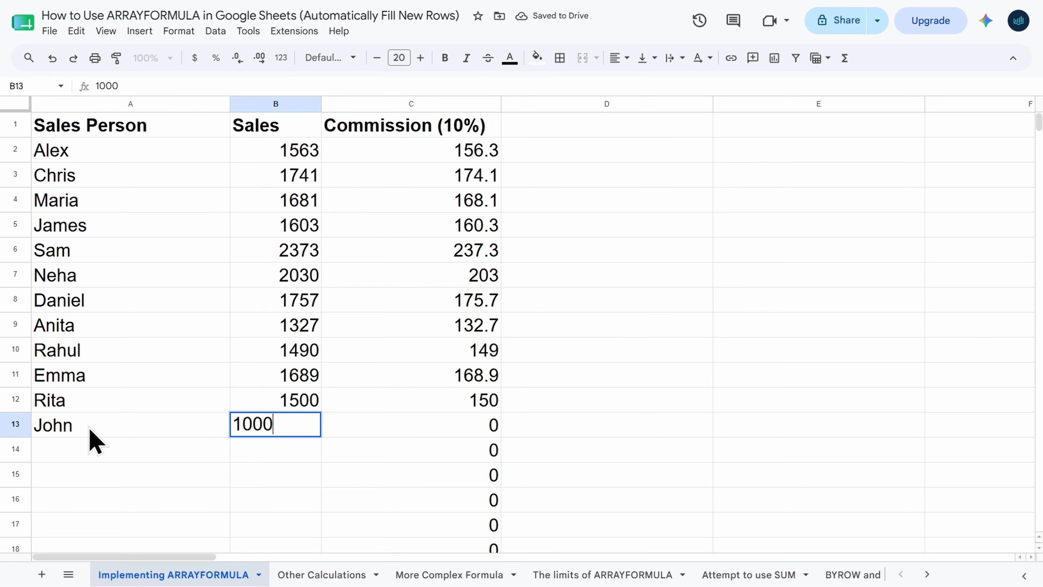
key(Tab)
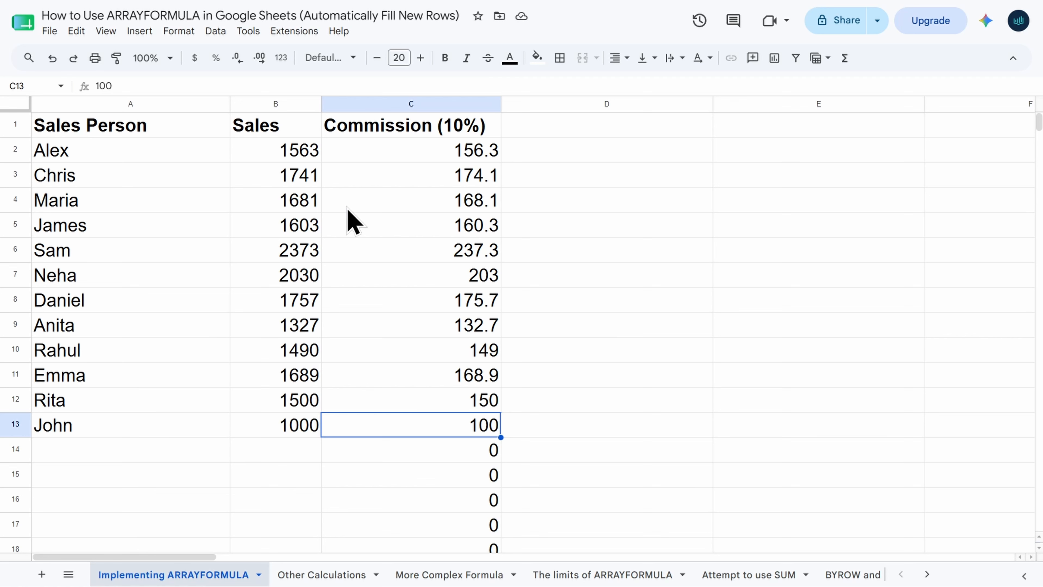
Step: Insert an IF function inside C2's ARRAYFORMULA with the logical test len(b2:b)=0 ahead of the commission calculation
click(414, 151)
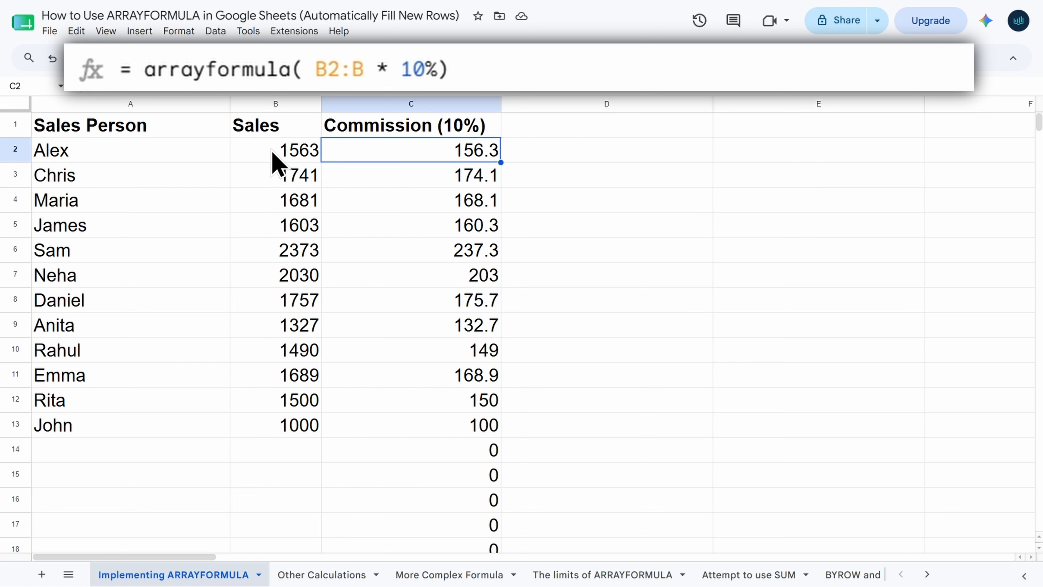
double_click(376, 151)
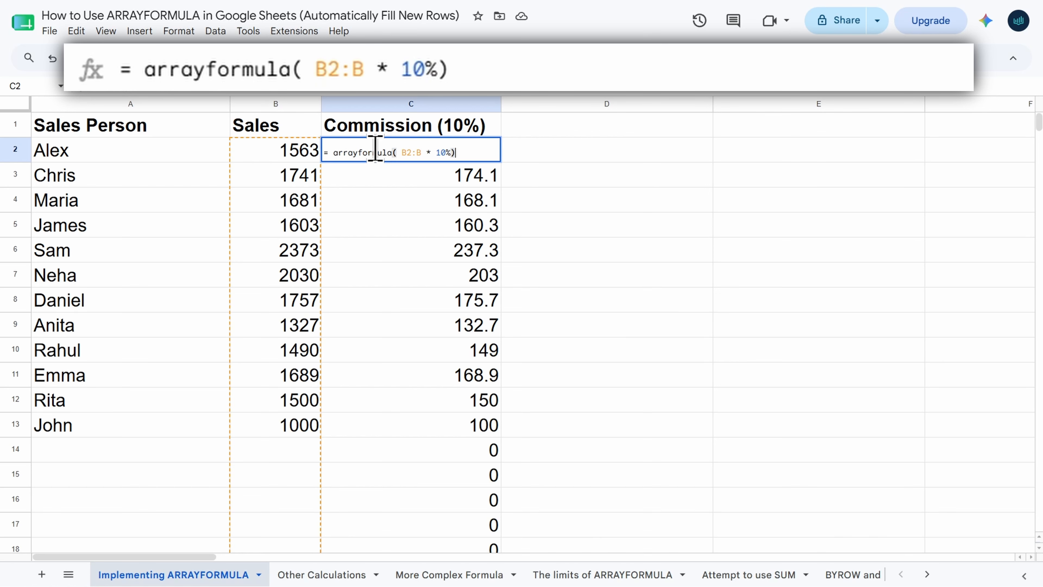
click(394, 153)
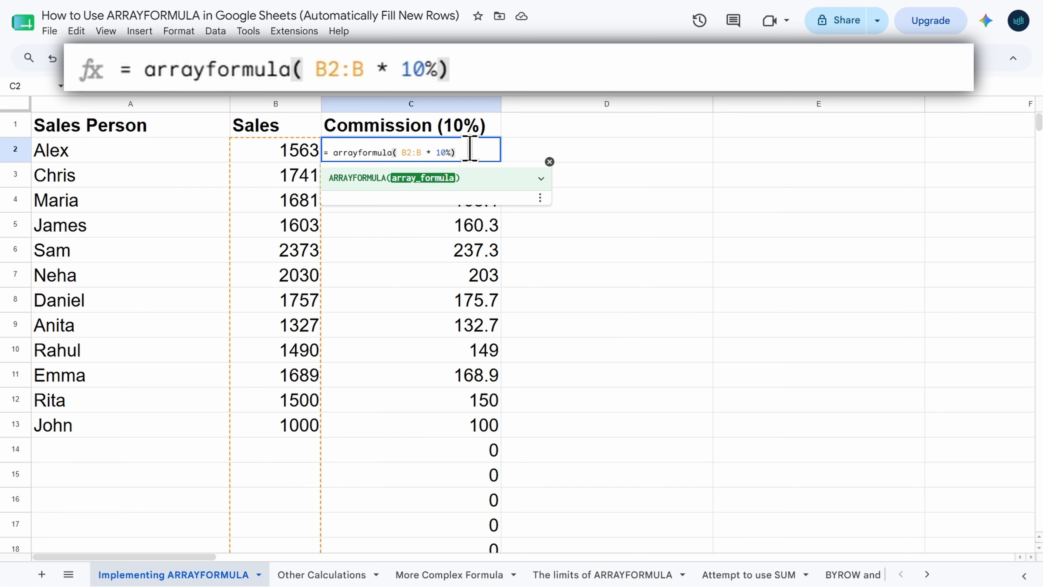
text(if)
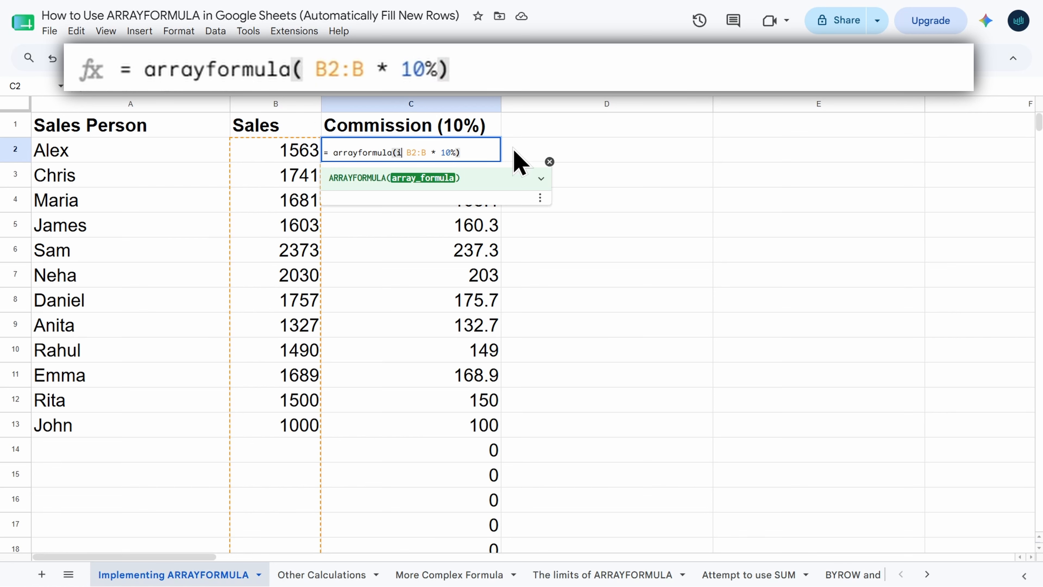
text(()
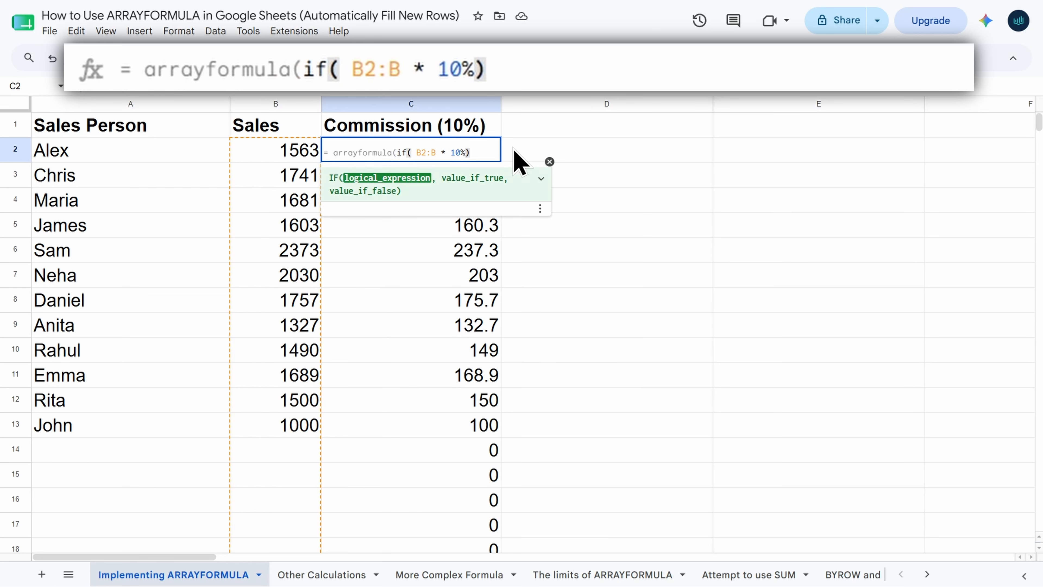
text(len)
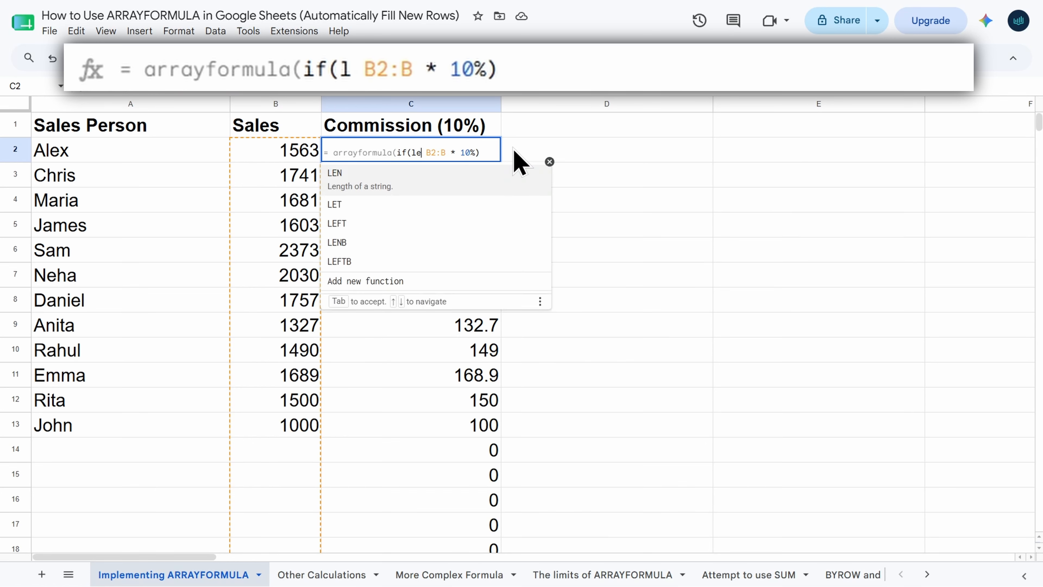
text(()
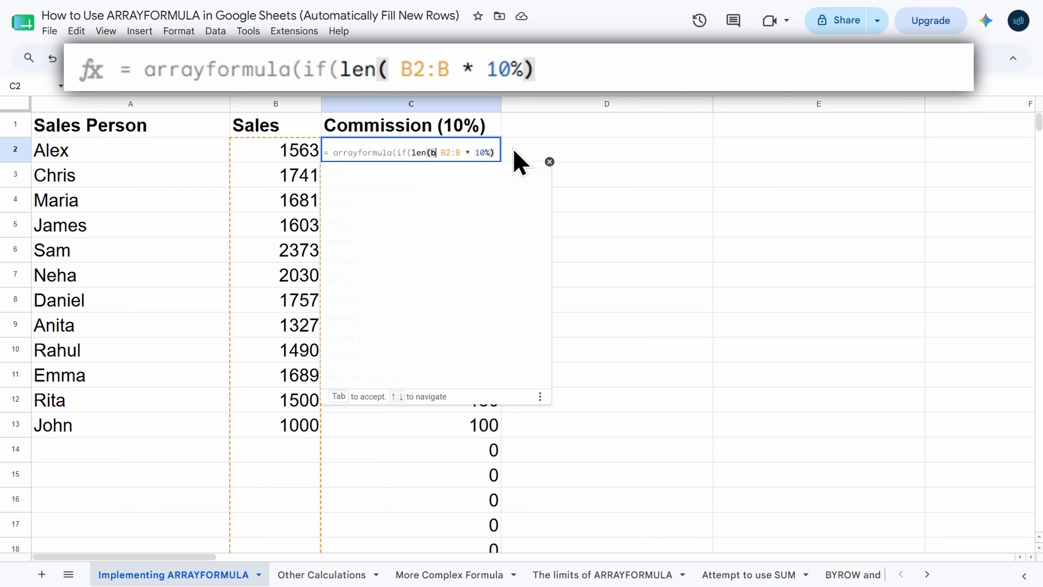
text(b2:)
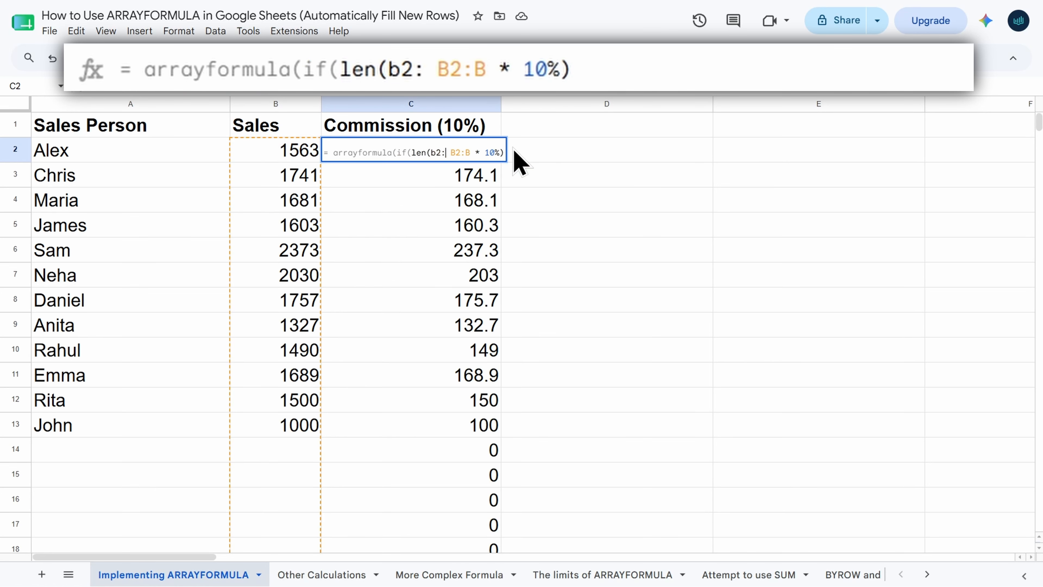
text(b)
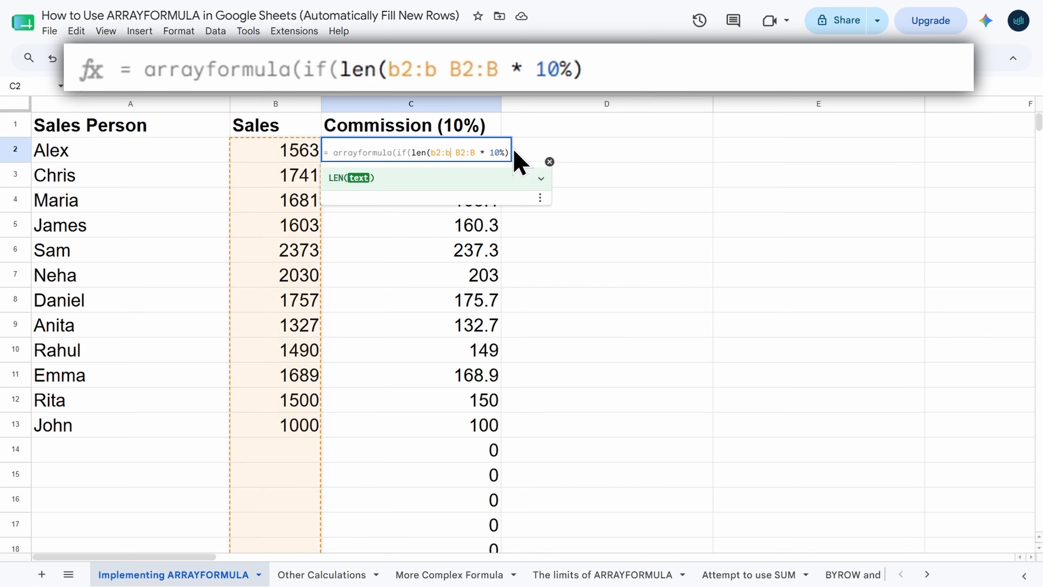
text())
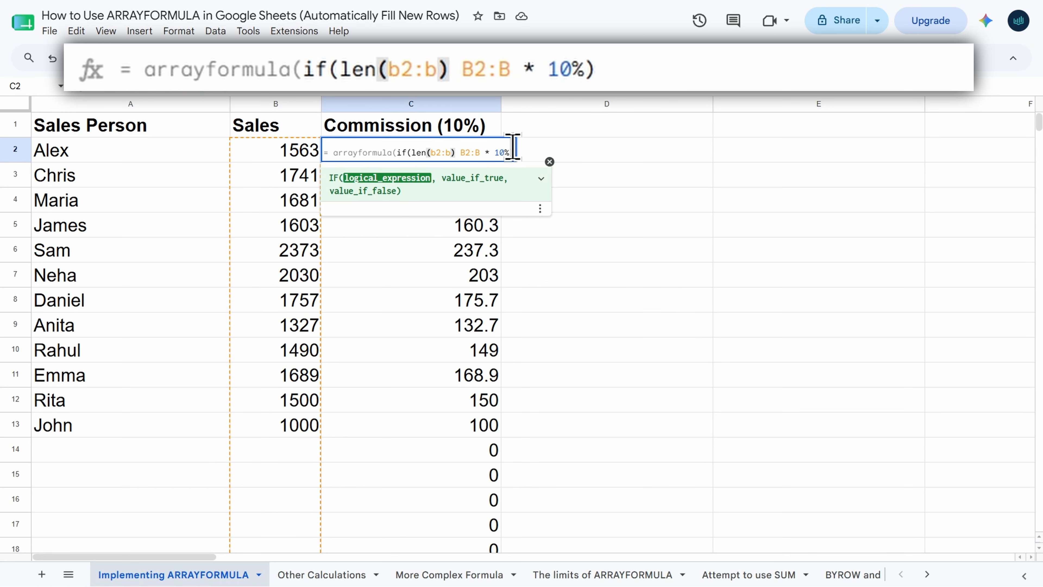
text(=)
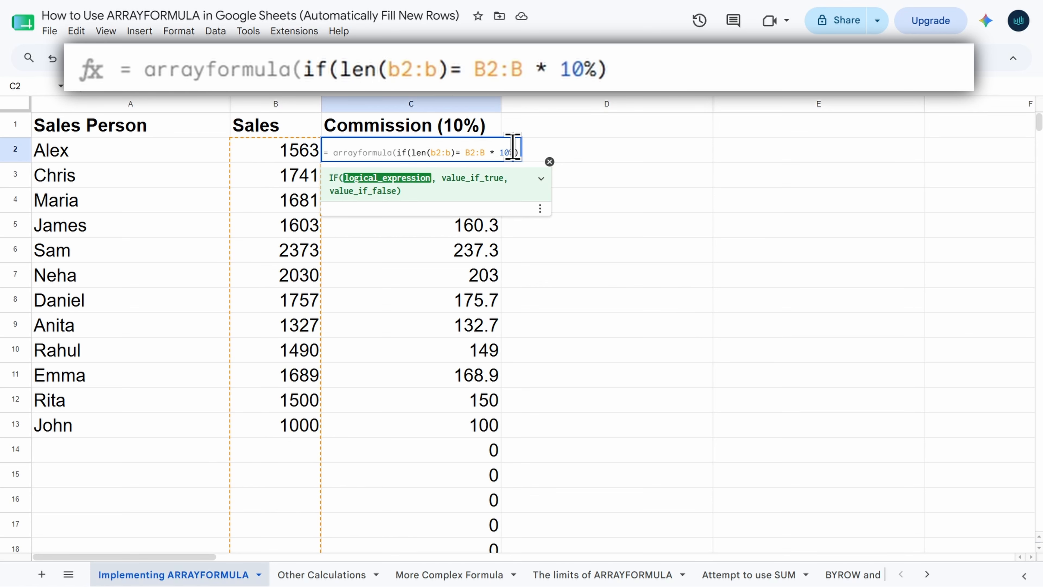
text(0)
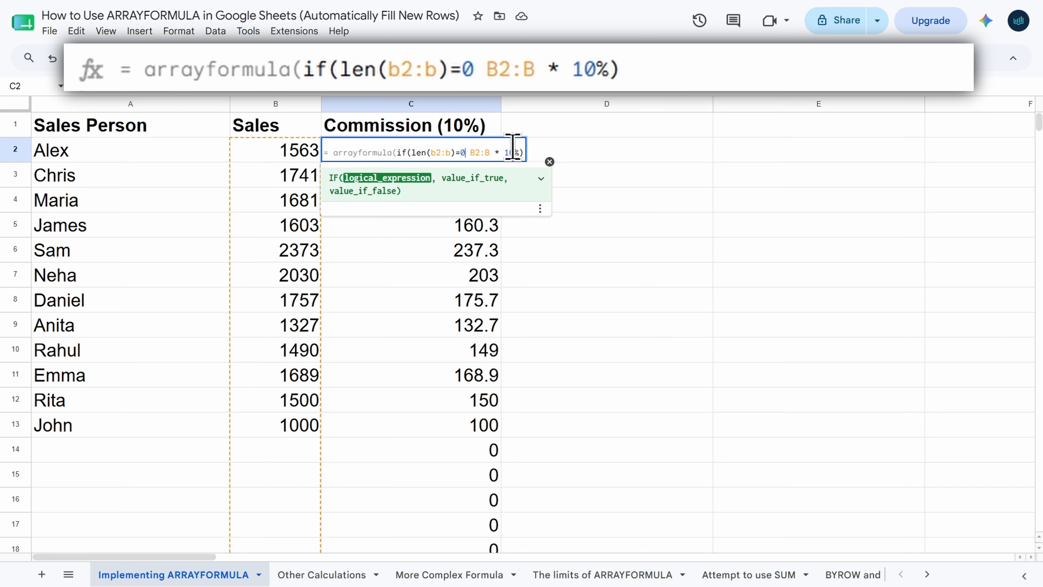
text(,)
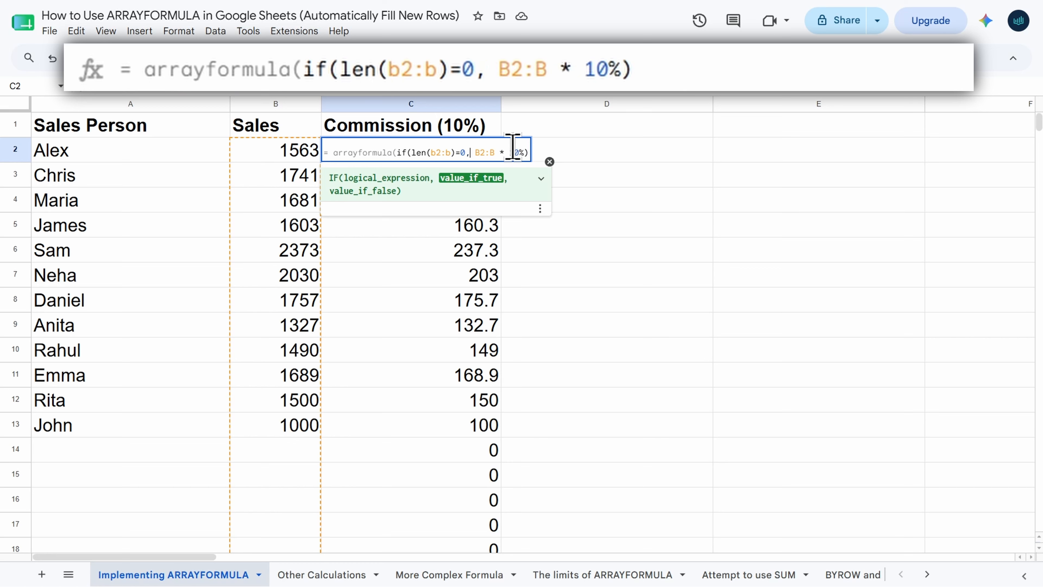
Step: Complete C2's IF with an empty string for blank sales, giving = arrayformula(if(len(b2:b)=0,"", B2:B * 10%))
text("")
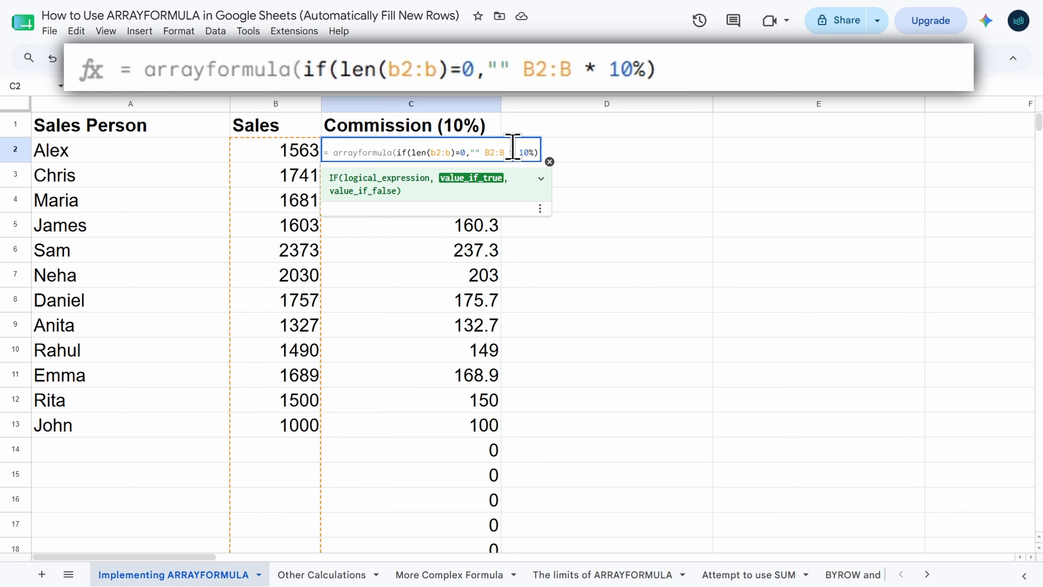
text(,)
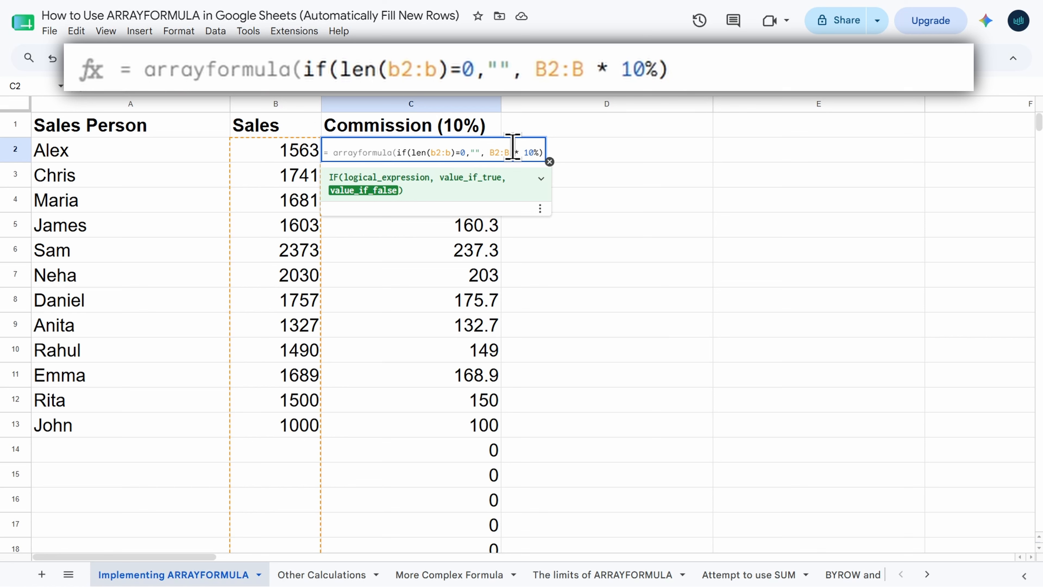
key(Right)
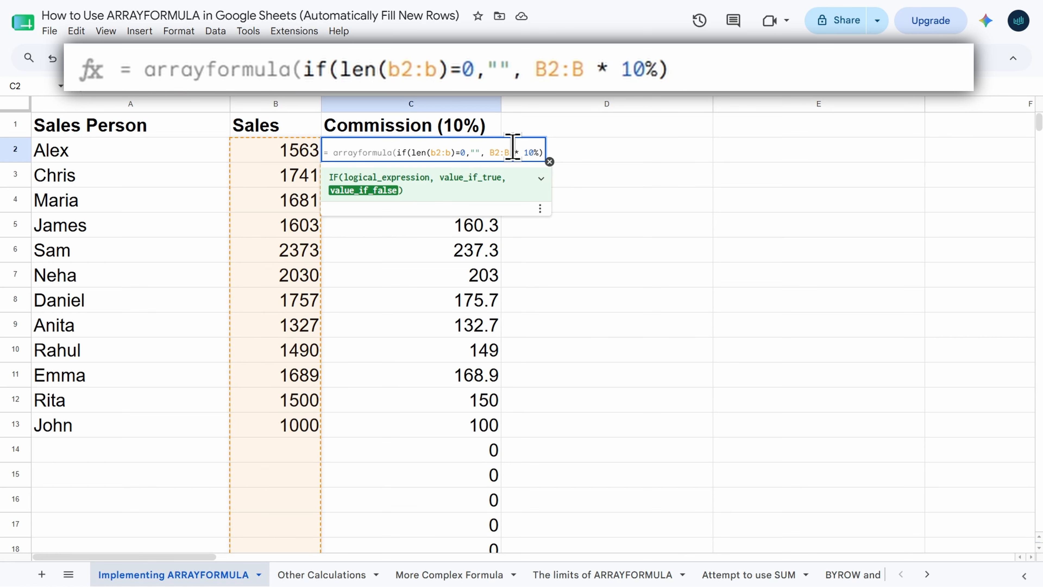
key(Right)
key(Right)
key(Right)
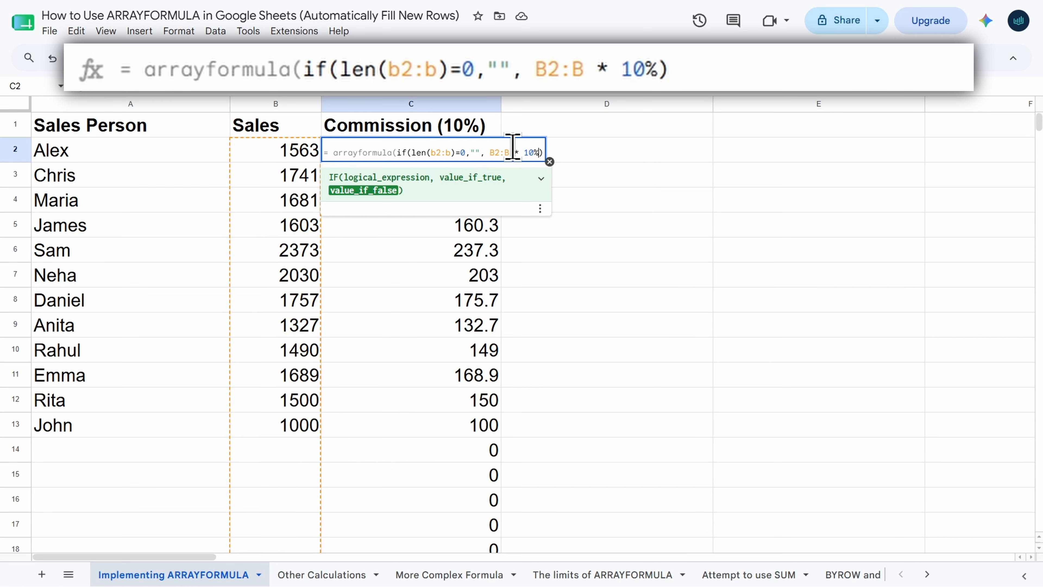
text())
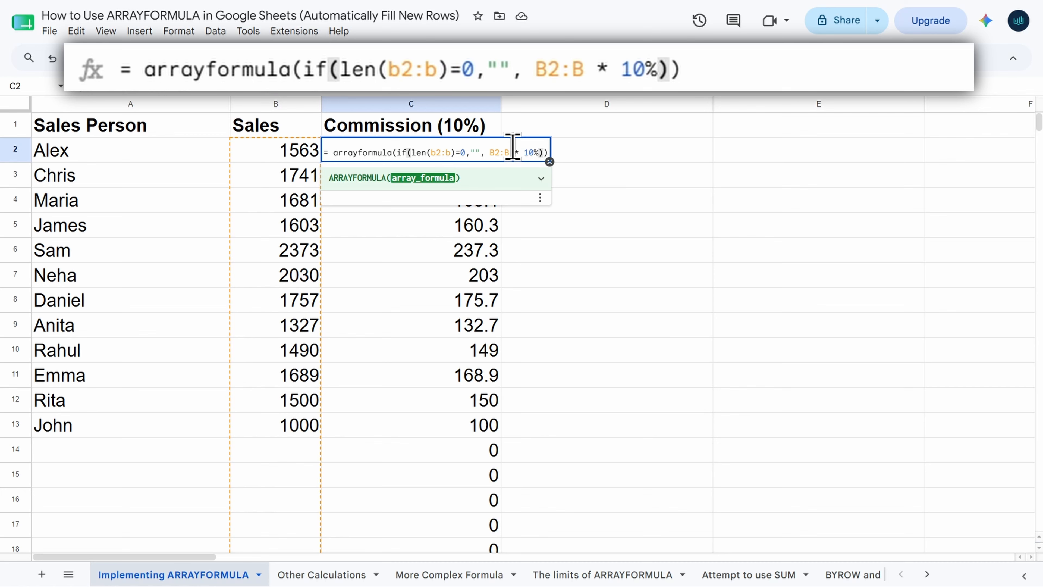
key(Return)
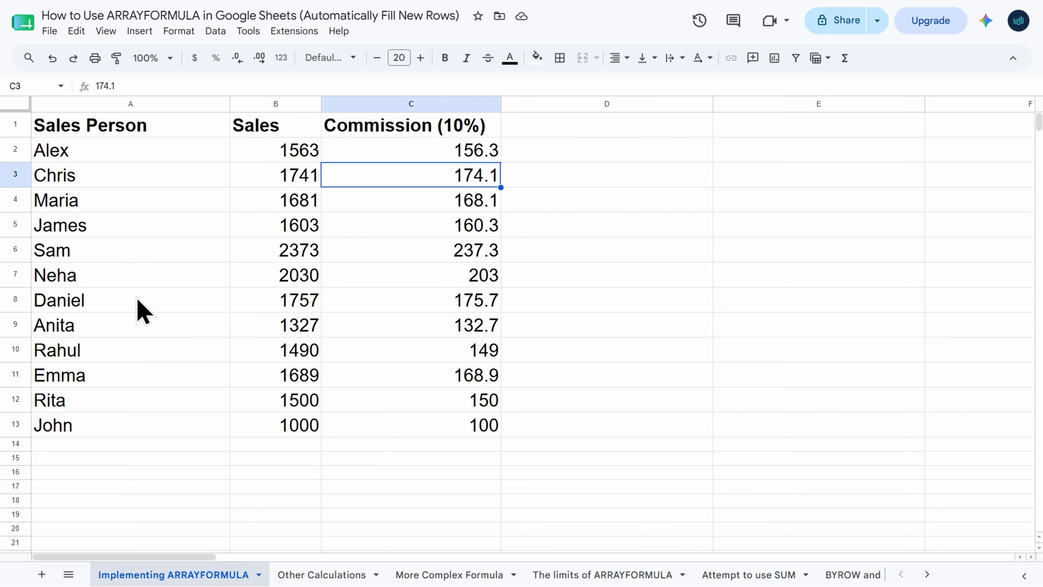
Step: Insert a row above row 7 and fill it with a salesperson's name and sales of 2000
click(14, 272)
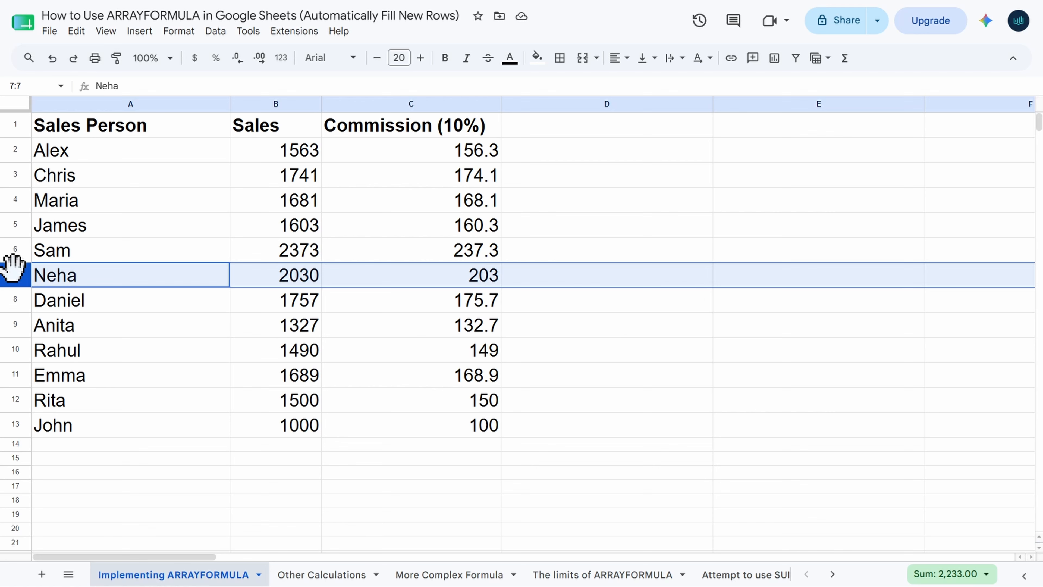
right_click(14, 268)
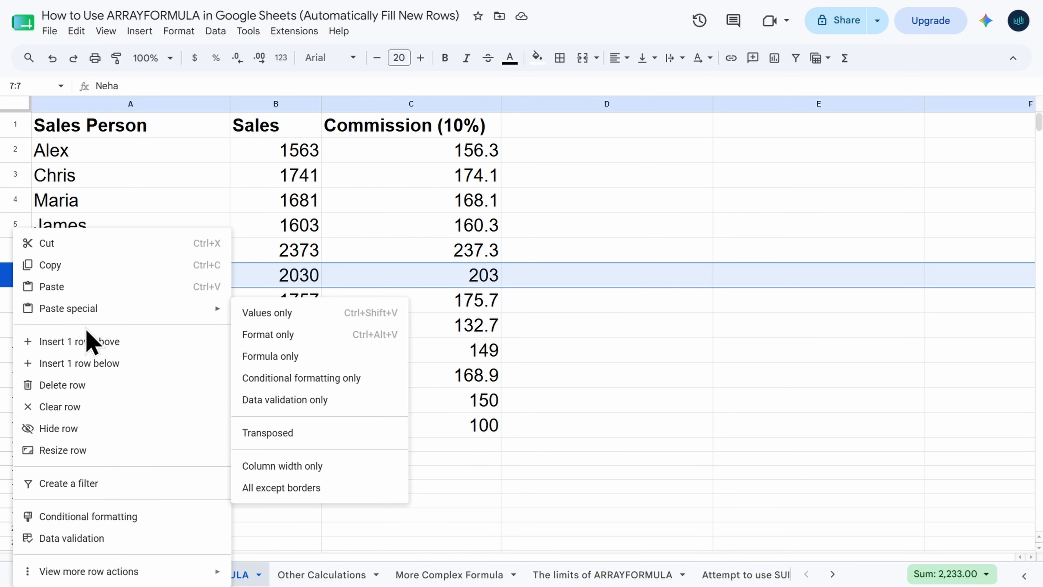
click(84, 342)
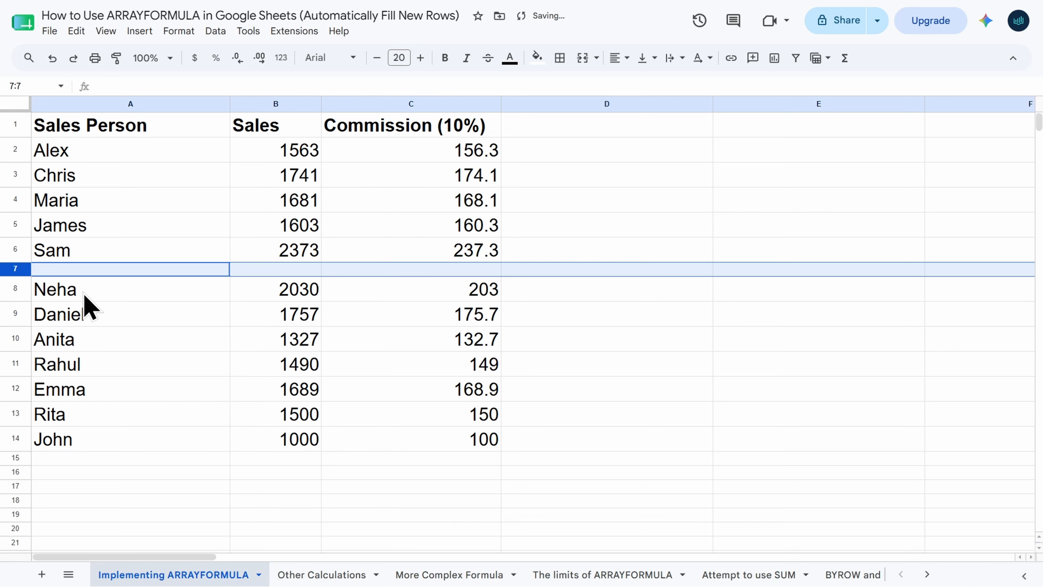
text(P)
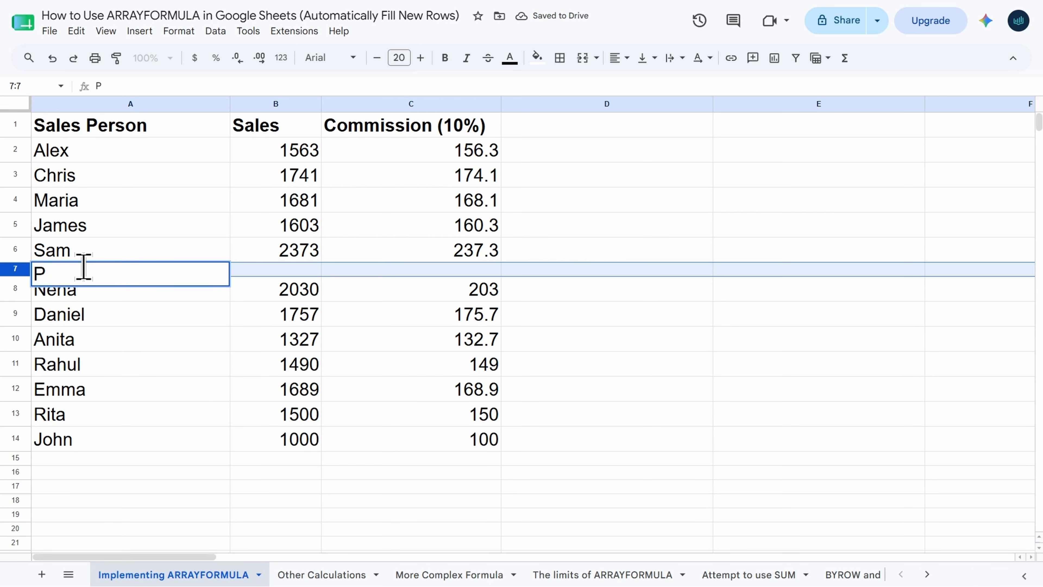
text(eter)
key(Tab)
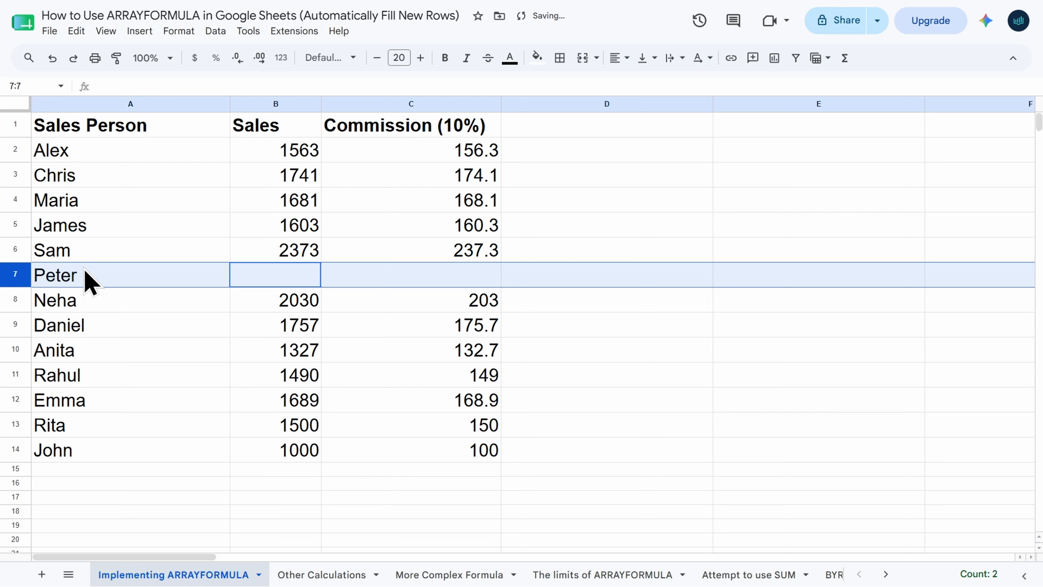
text(2000)
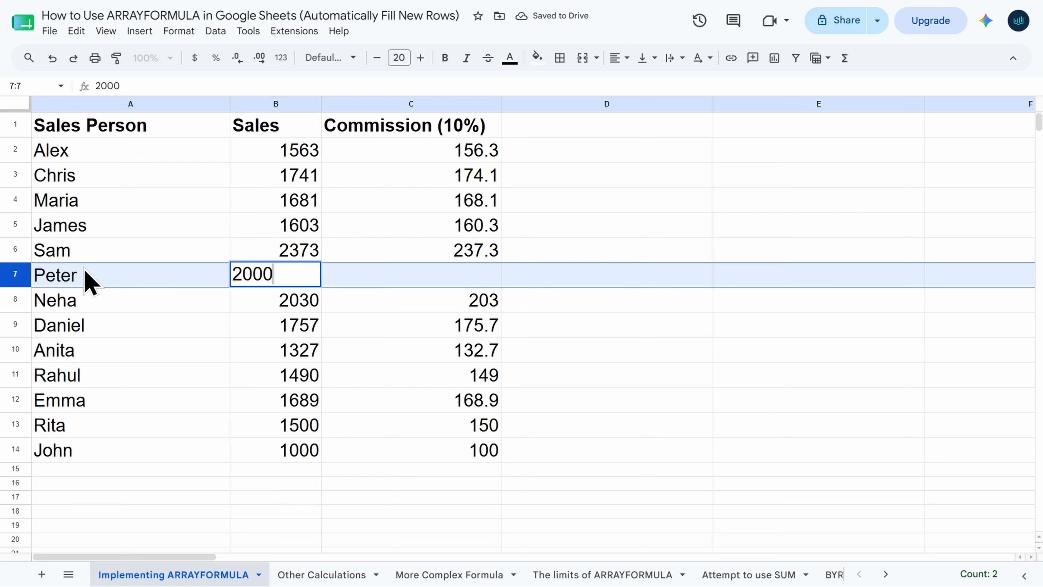
key(Tab)
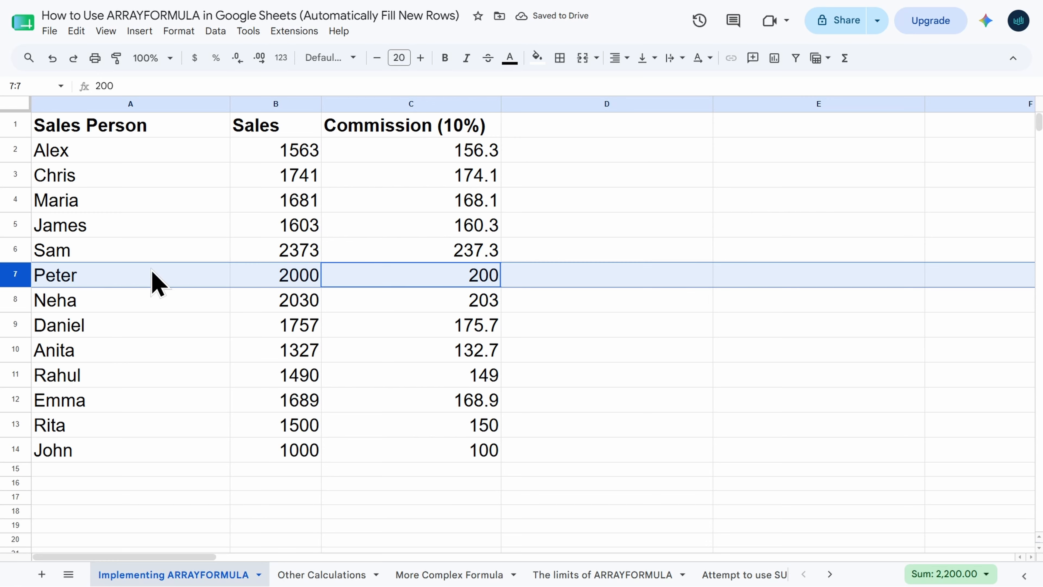
Step: Add a new record in row 15 with a salesperson's name and sales of 3000
scroll(242, 368, down, 1)
scroll(244, 367, down, 2)
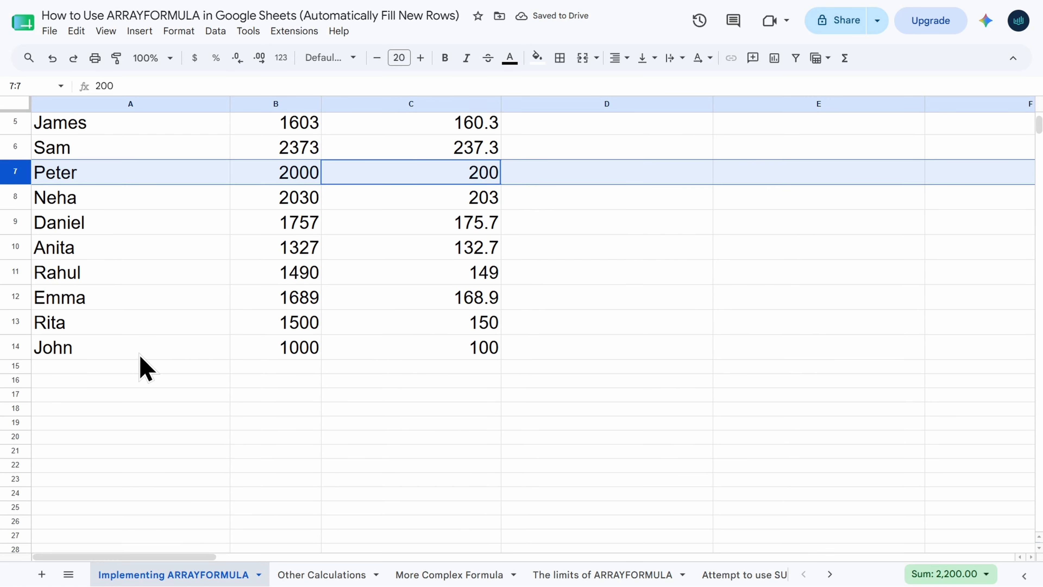
click(100, 370)
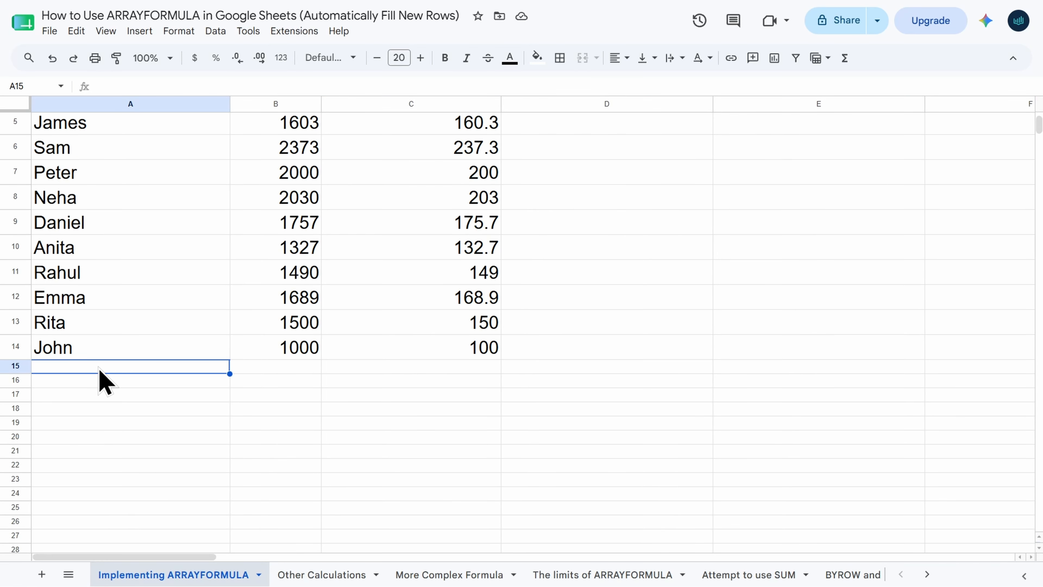
text(Michael)
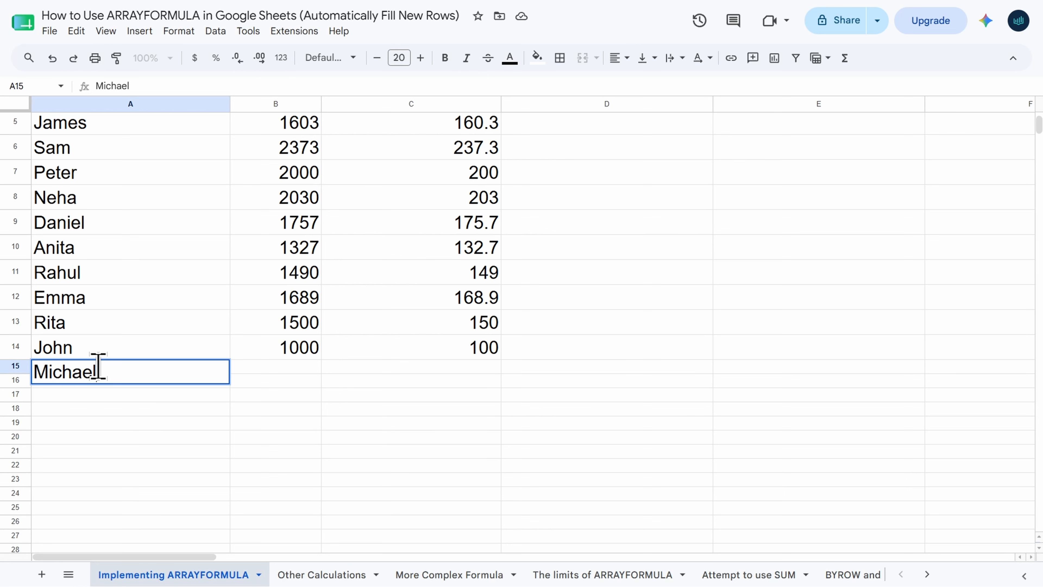
key(Tab)
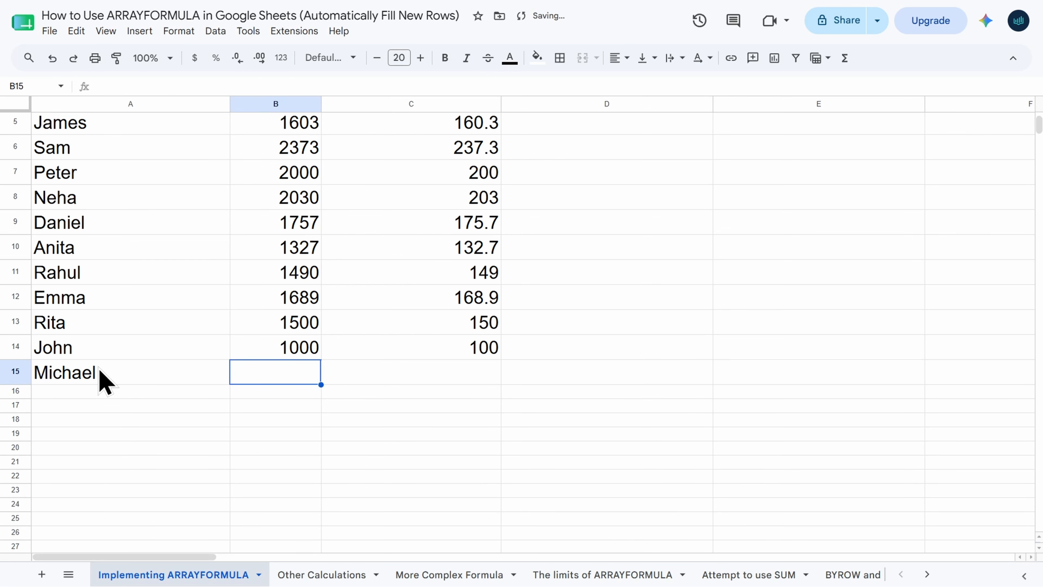
text(3000)
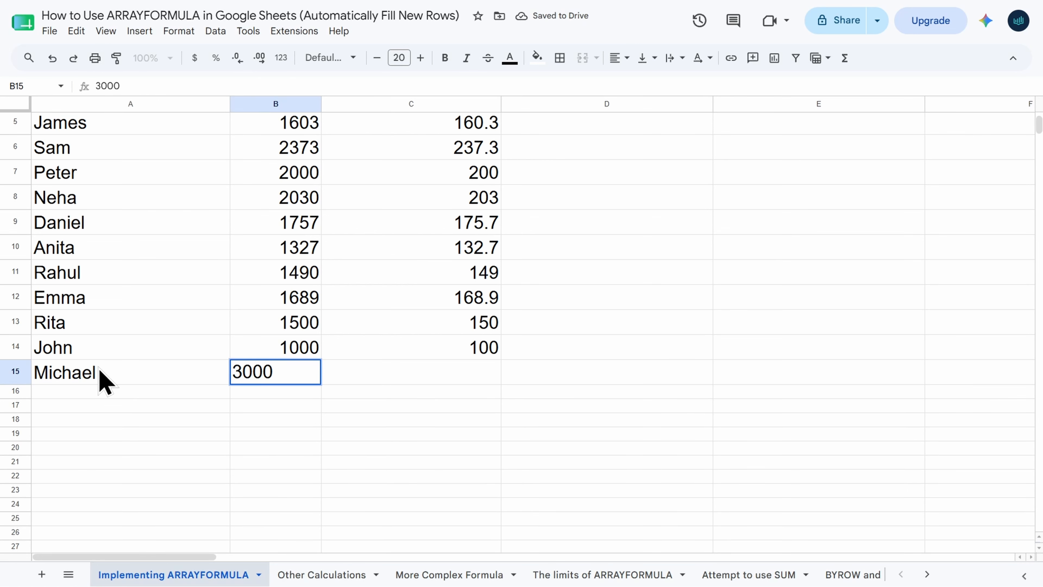
key(Tab)
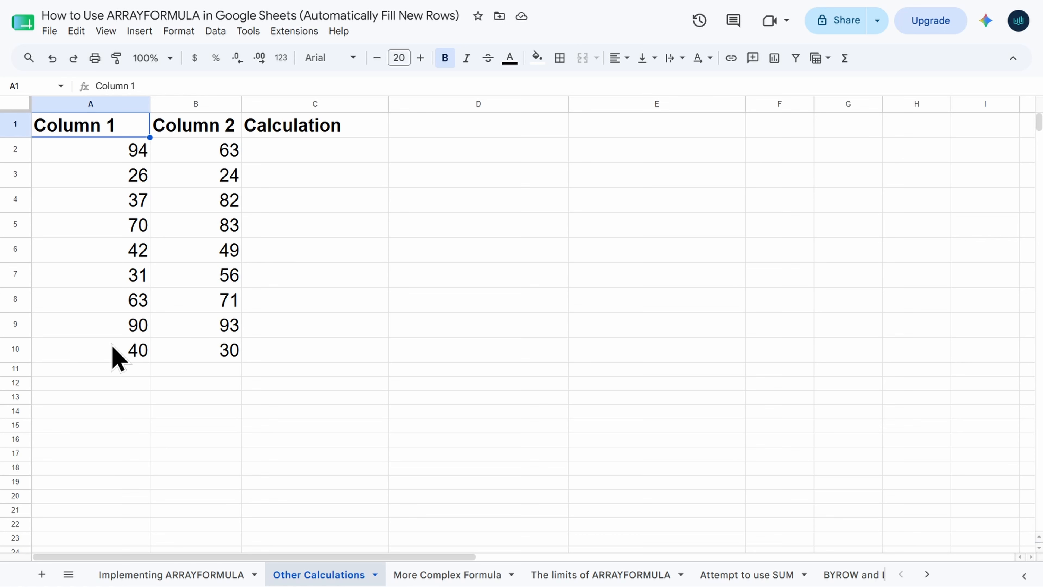
Step: Enter =arrayformula(a2:a + b2:b) in C2 of the Other Calculations sheet to add the two columns
click(298, 157)
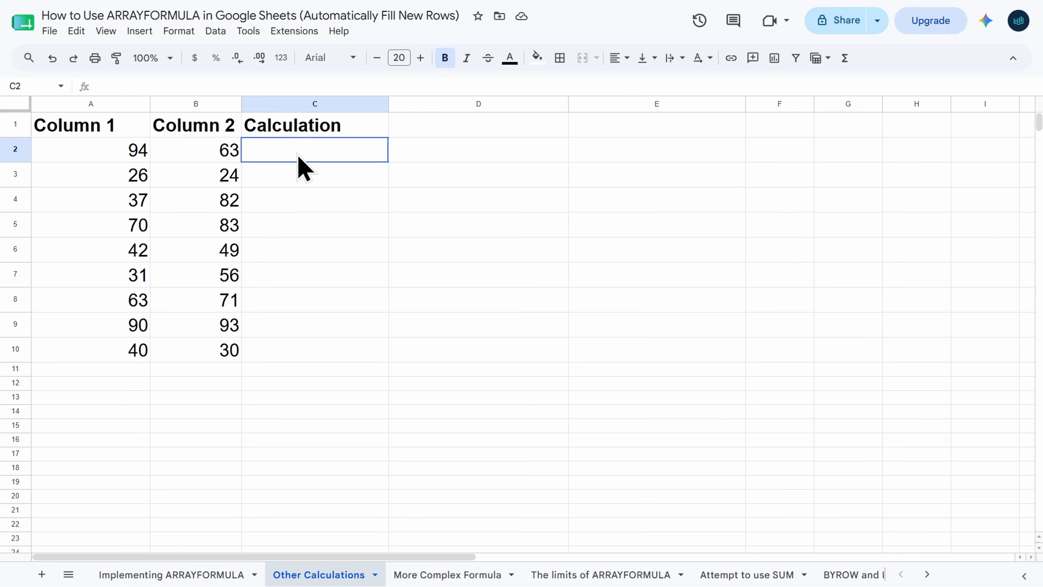
text(=)
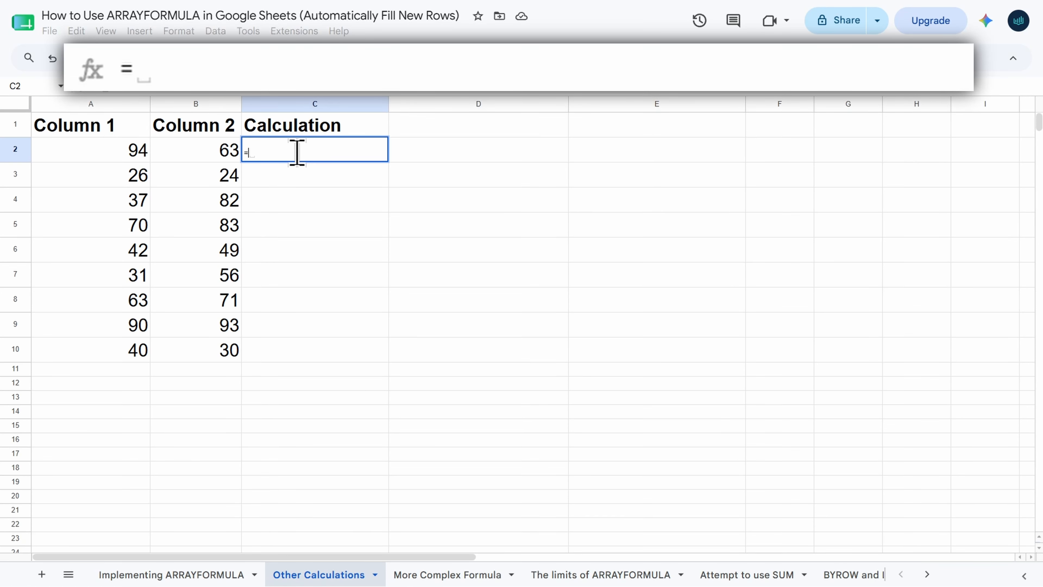
text(arra)
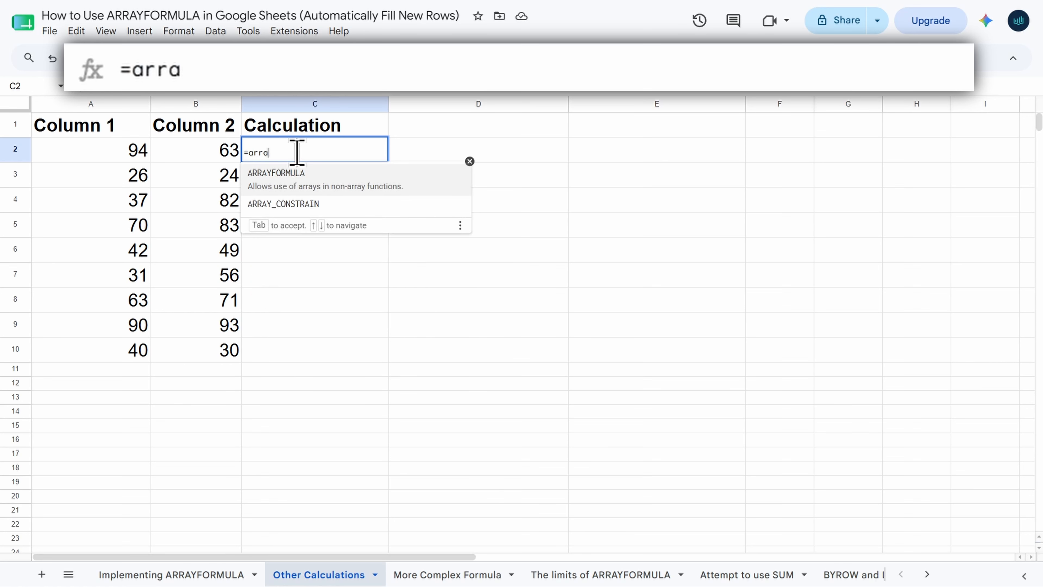
text(yformula)
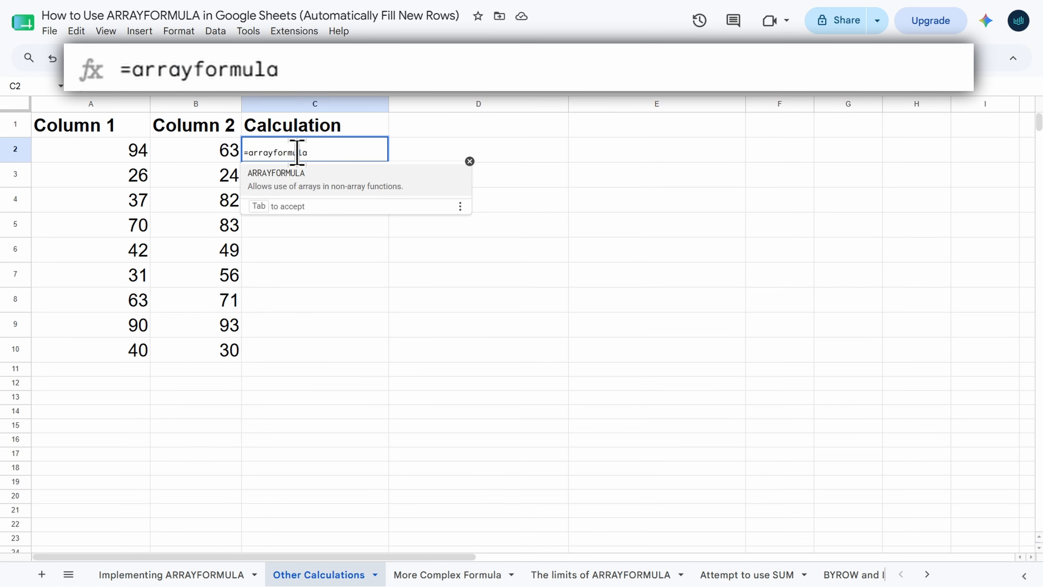
text(()
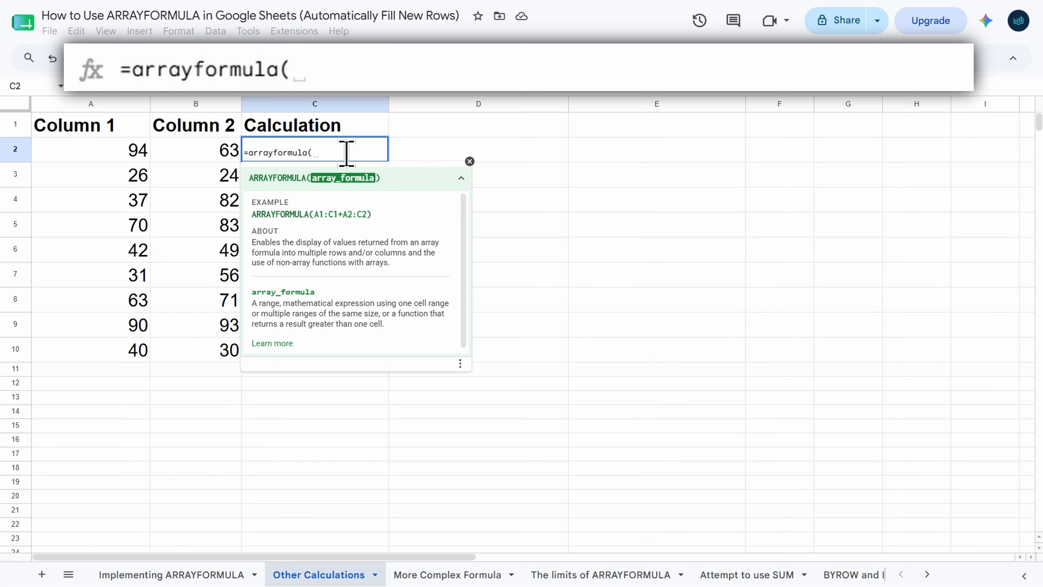
text(a2:a)
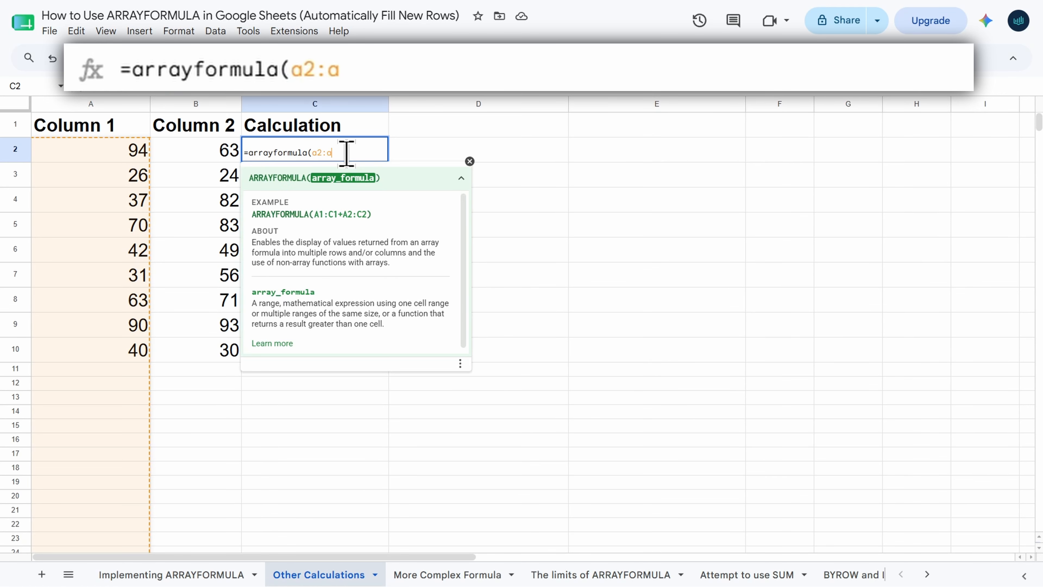
text( + )
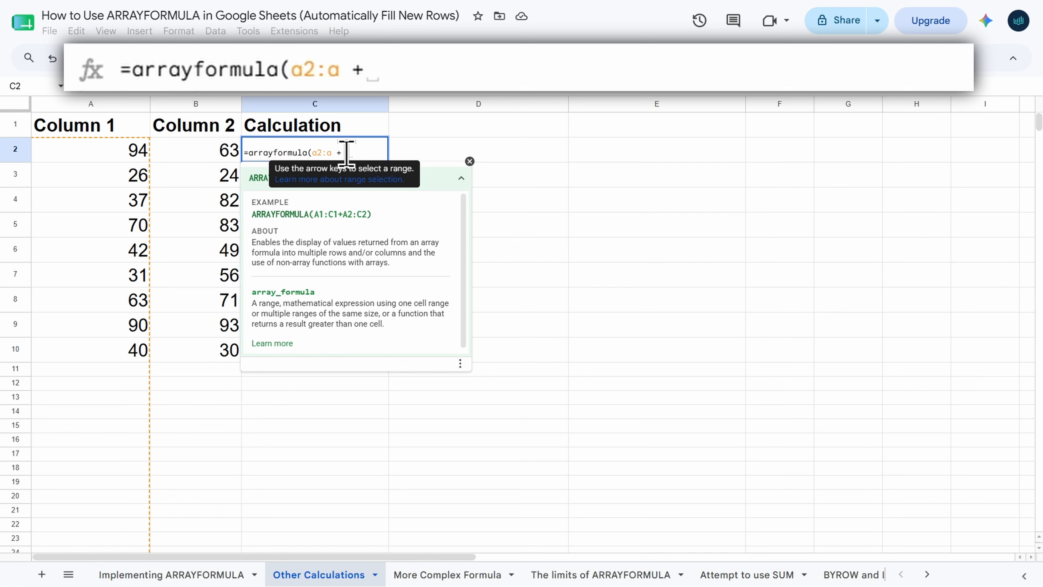
text(b2)
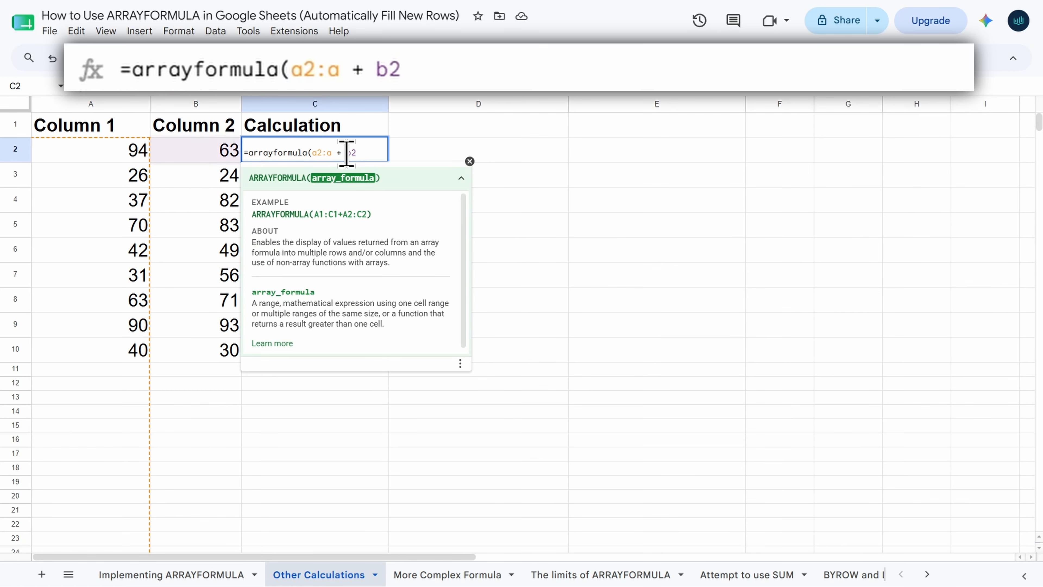
text(:b)
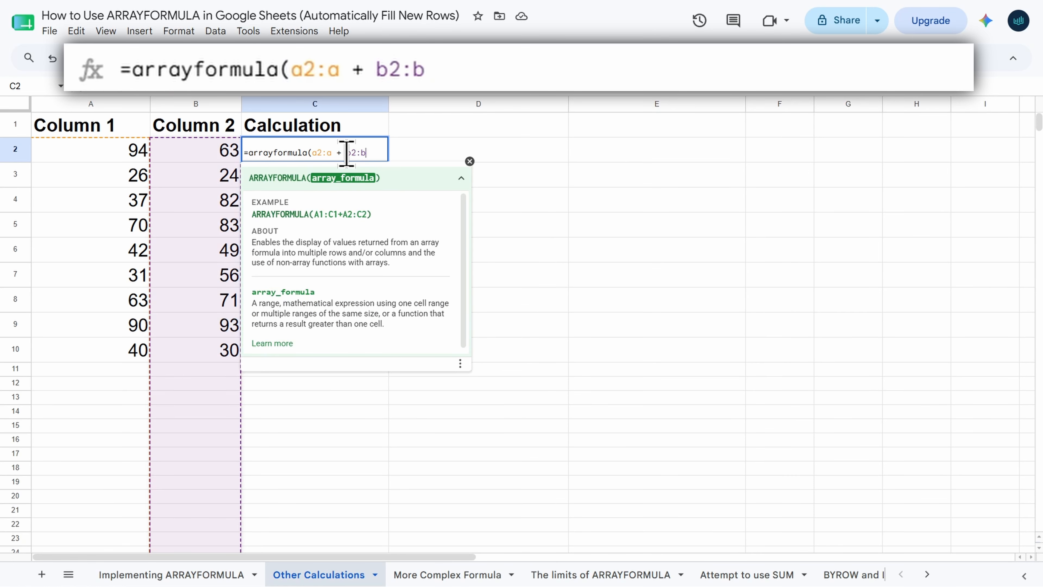
text())
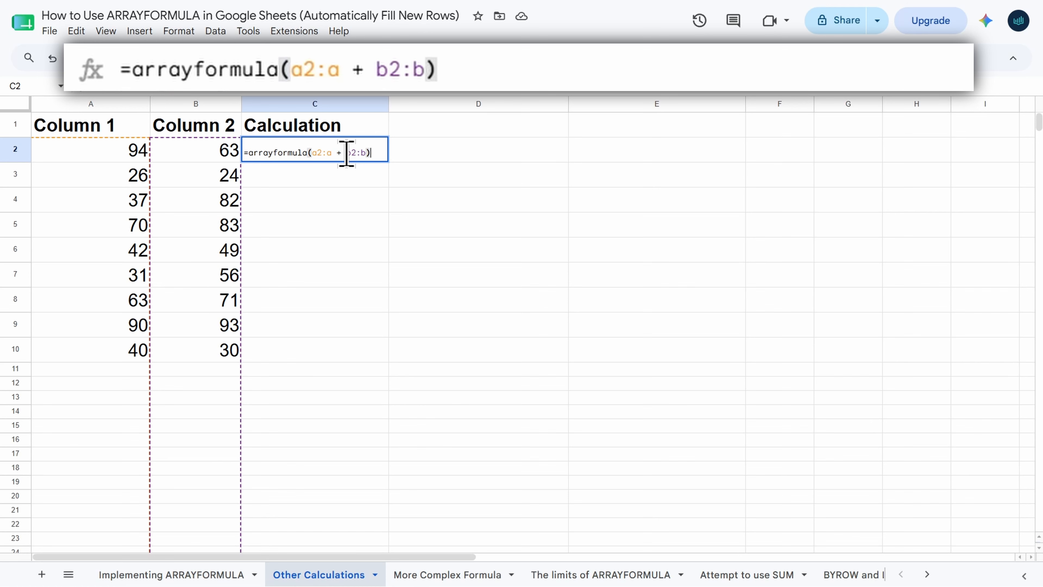
key(Return)
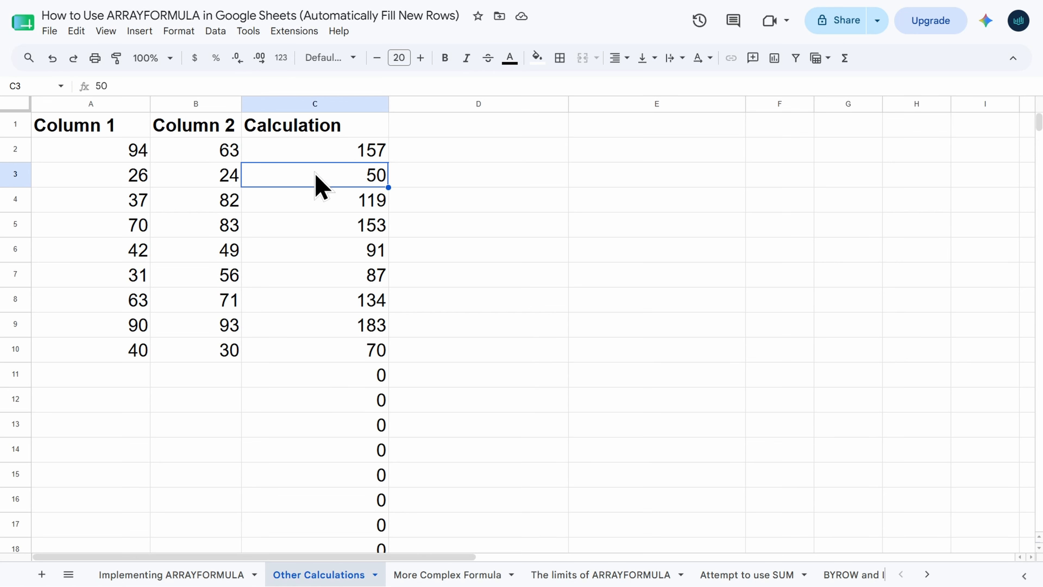
Step: Change the operator in C2's array formula to a minus sign, giving =arrayformula(A2:A - B2:B)
click(316, 153)
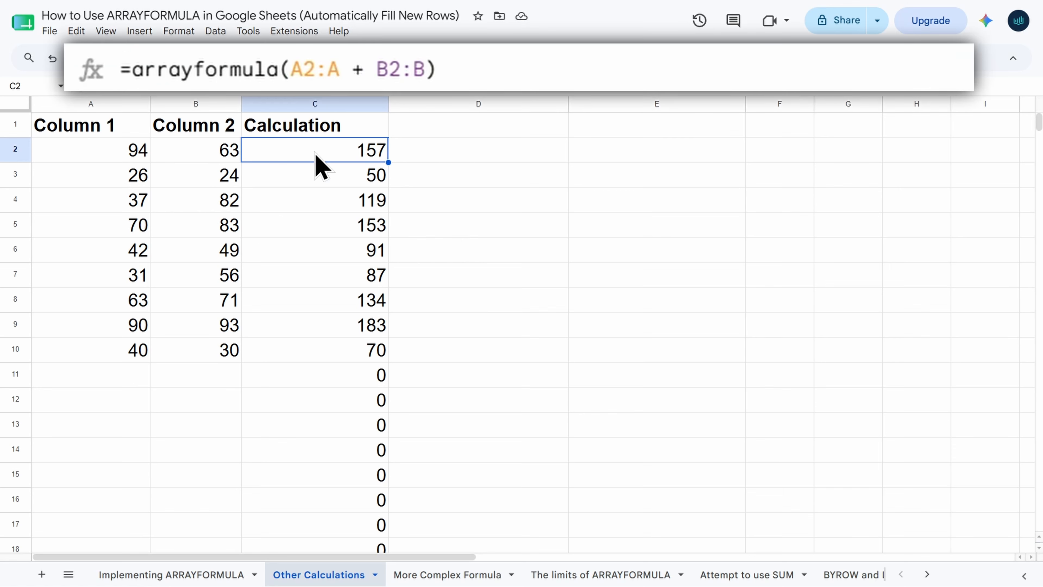
double_click(315, 153)
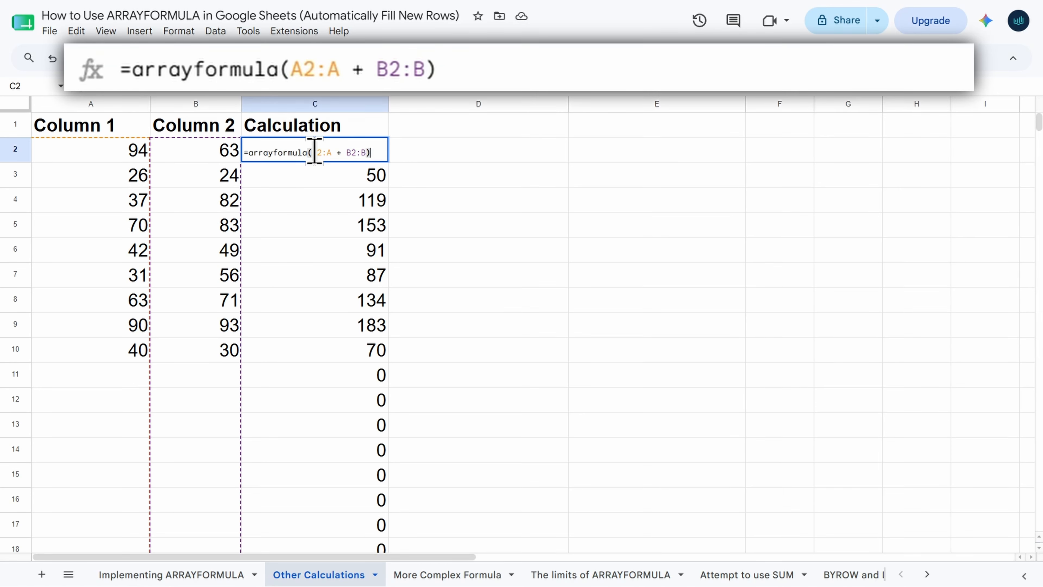
click(342, 152)
key(BackSpace)
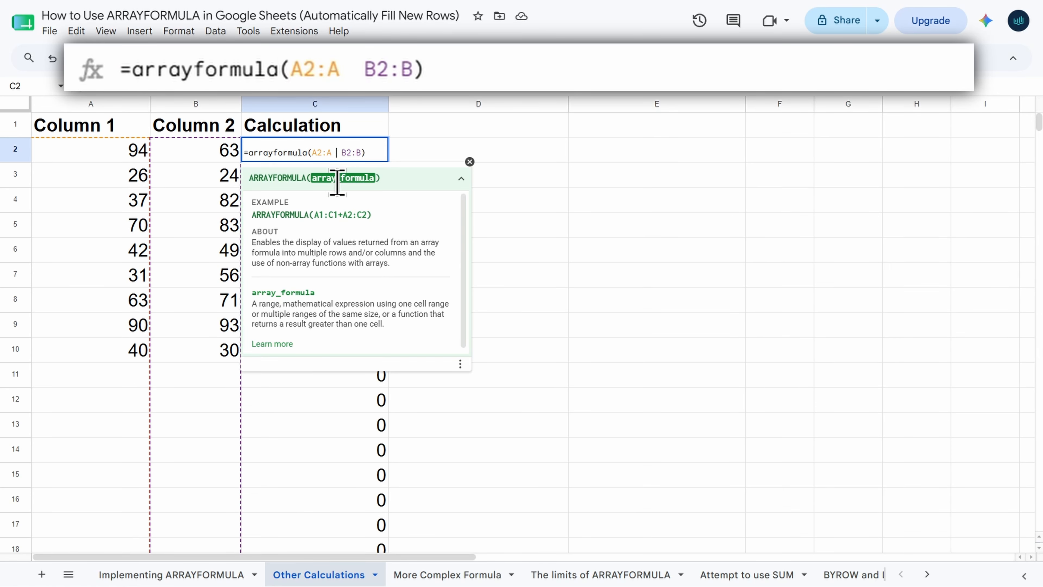
text(-)
key(Return)
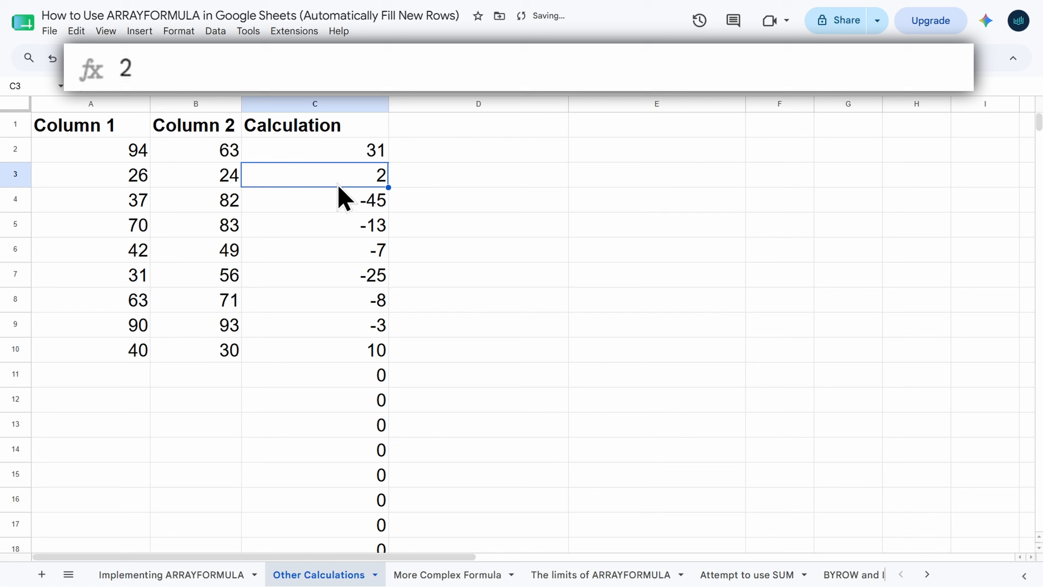
Step: Switch C2's array formula to multiplication, giving =arrayformula(A2:A * B2:B)
click(337, 154)
double_click(336, 152)
click(340, 152)
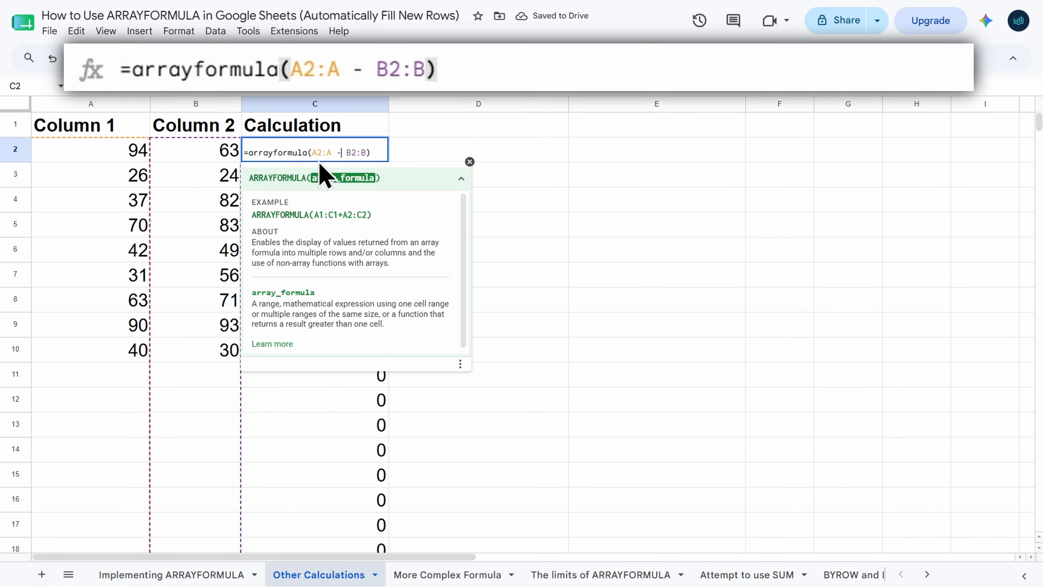
key(BackSpace)
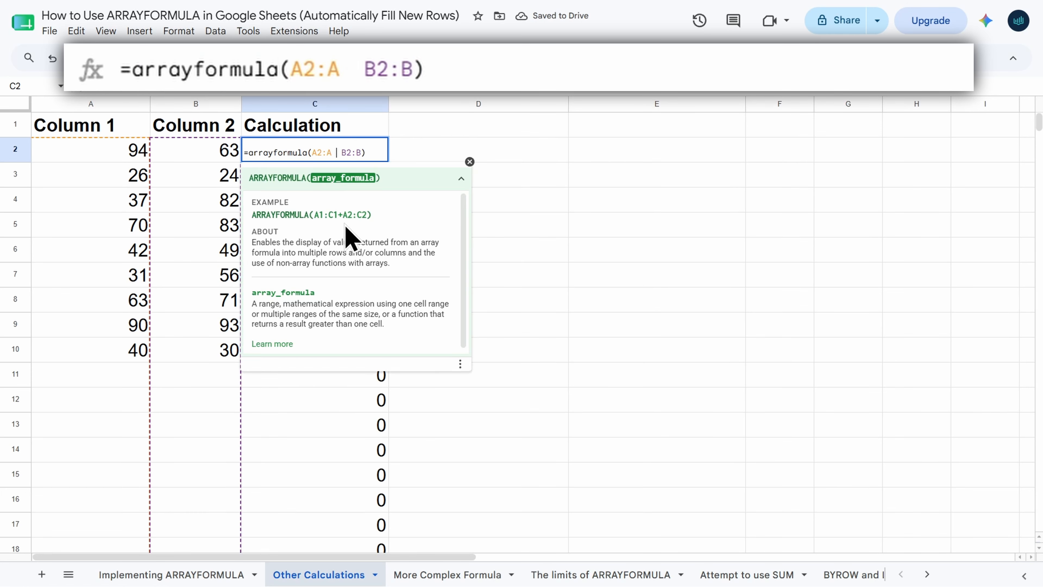
text(*)
key(Return)
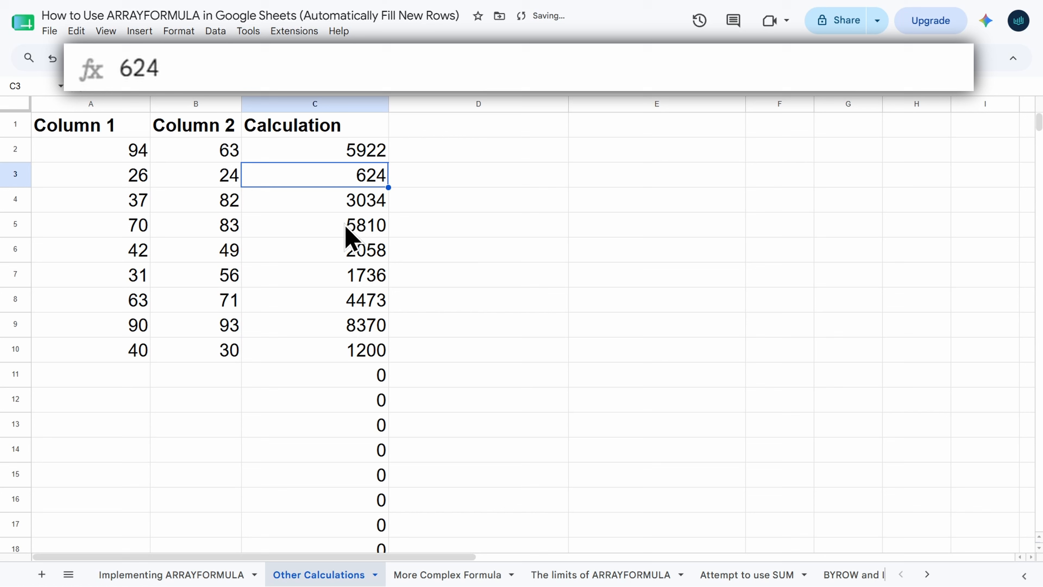
Step: Switch C2's array formula to division, giving =arrayformula(A2:A / B2:B)
click(340, 151)
double_click(342, 152)
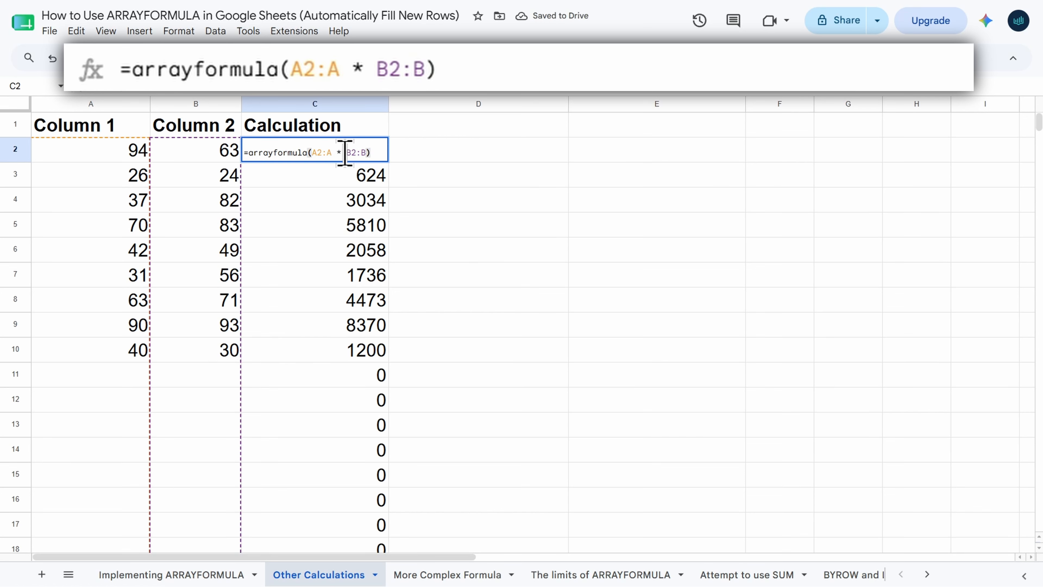
click(341, 152)
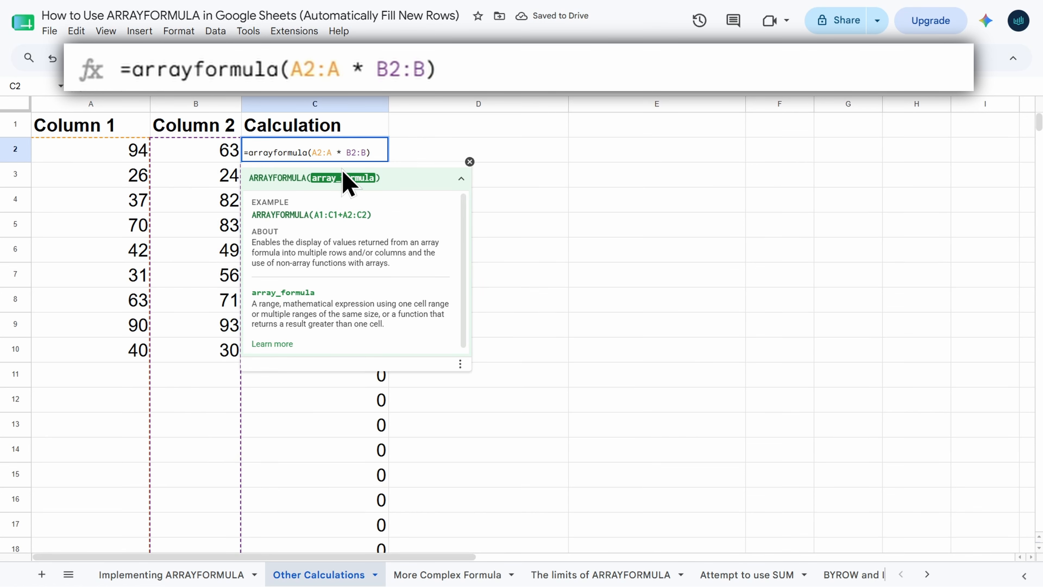
key(BackSpace)
text(/)
key(Return)
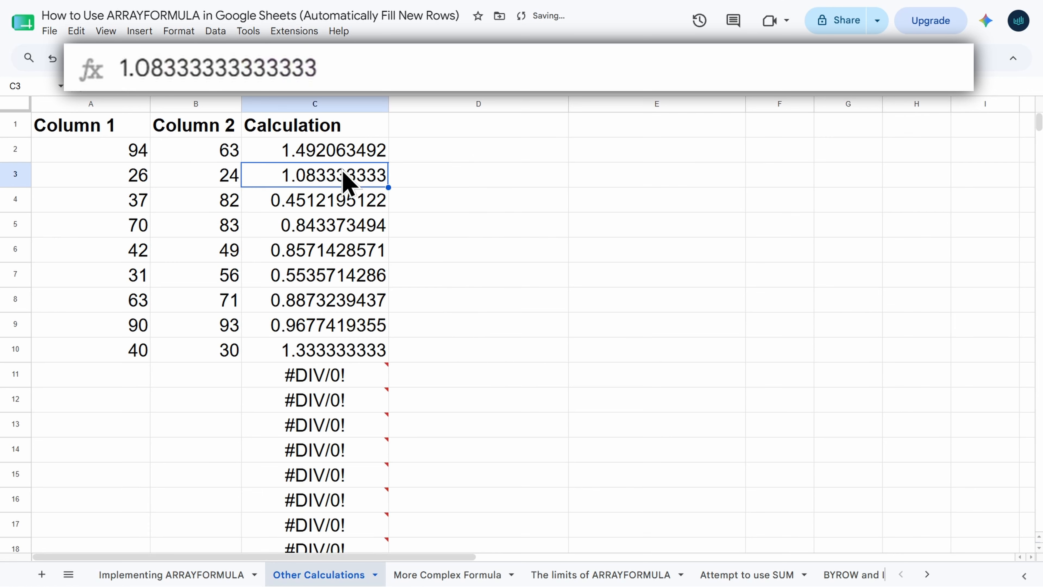
Step: Undo the division, multiplication and subtraction edits to restore the addition formula in C2
key(Up)
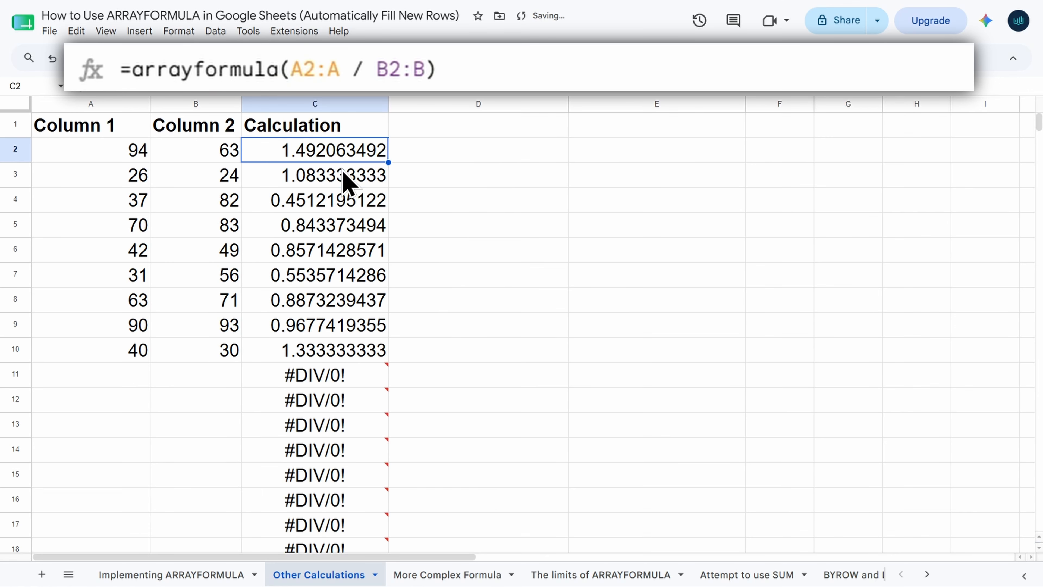
key(ctrl+z)
key(ctrl+z)
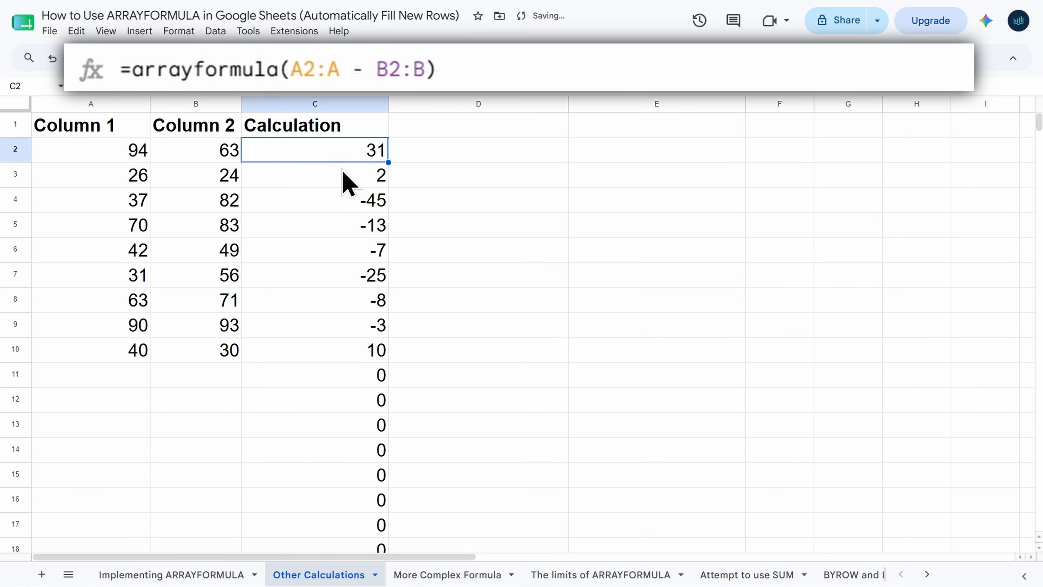
key(ctrl+z)
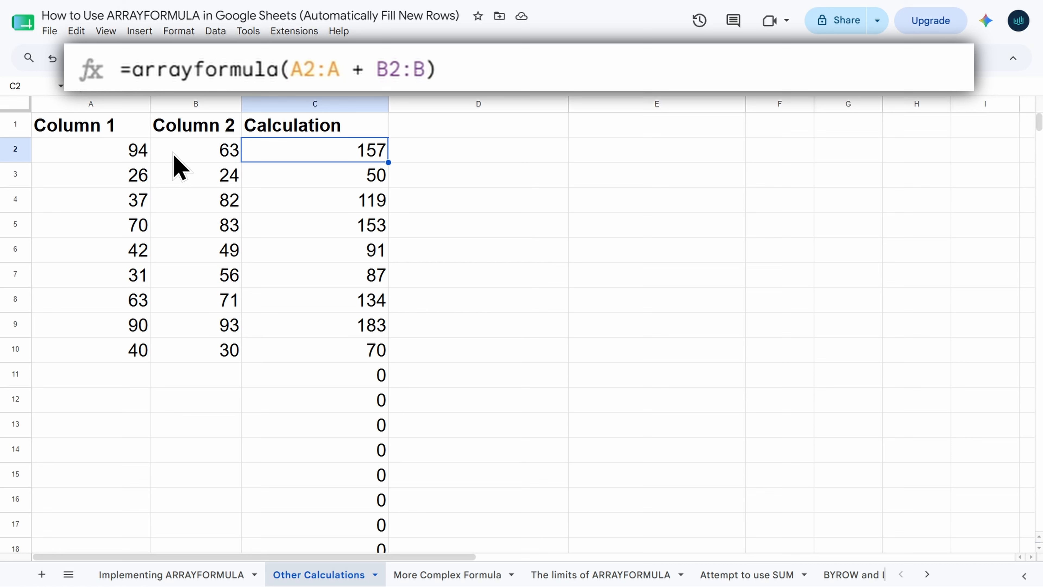
Step: Insert an IF function before the addition in C2's array formula, with the logical test len(a2:A)+len(b2:b)=0
triple_click(285, 150)
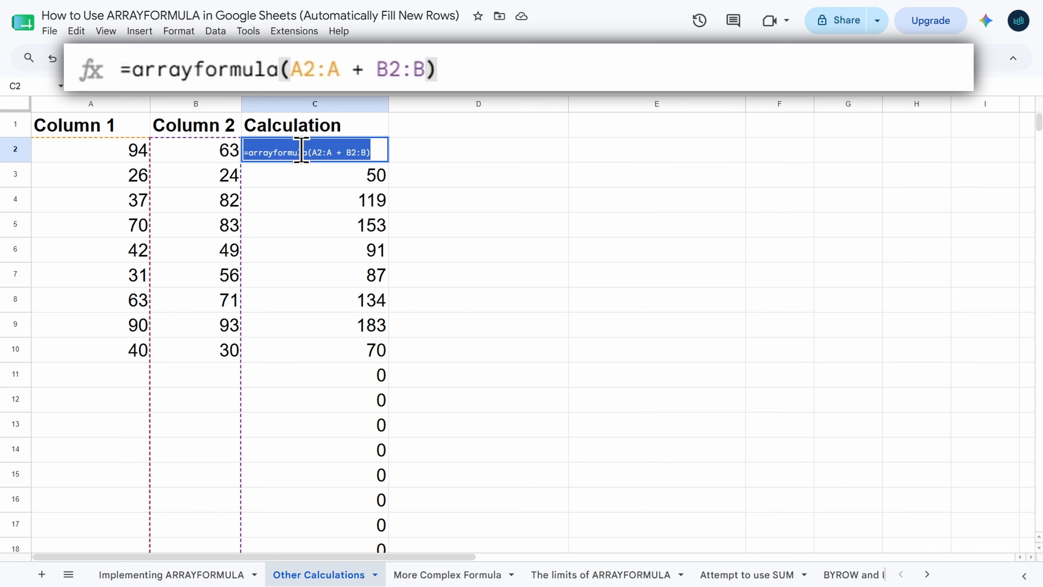
click(315, 152)
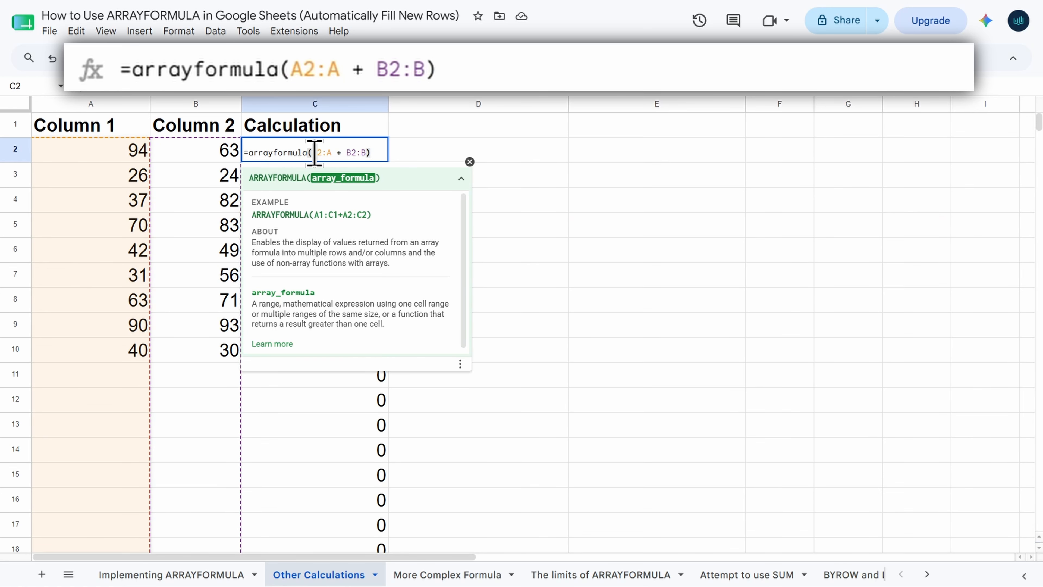
text(if)
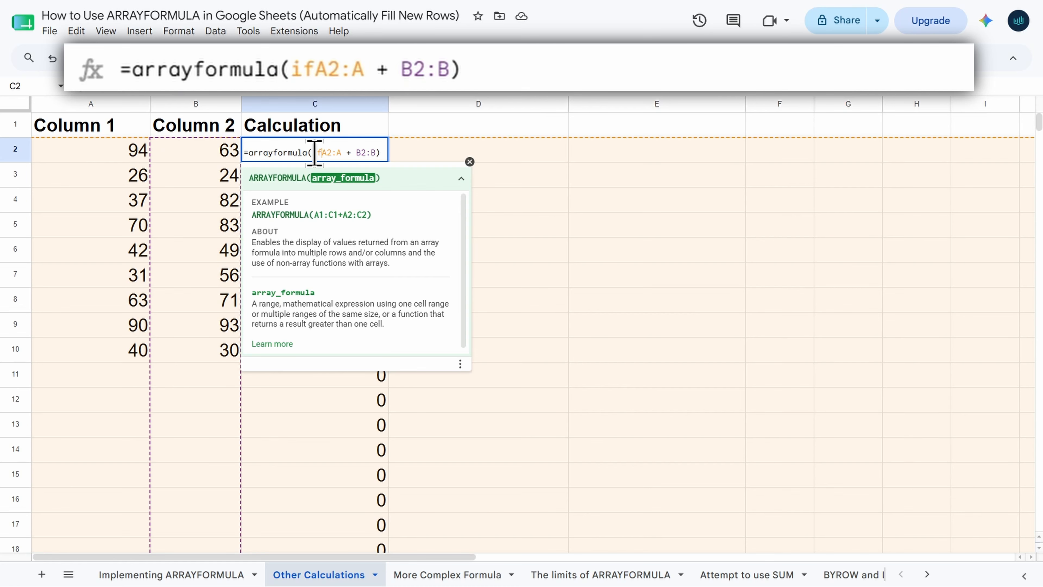
text(()
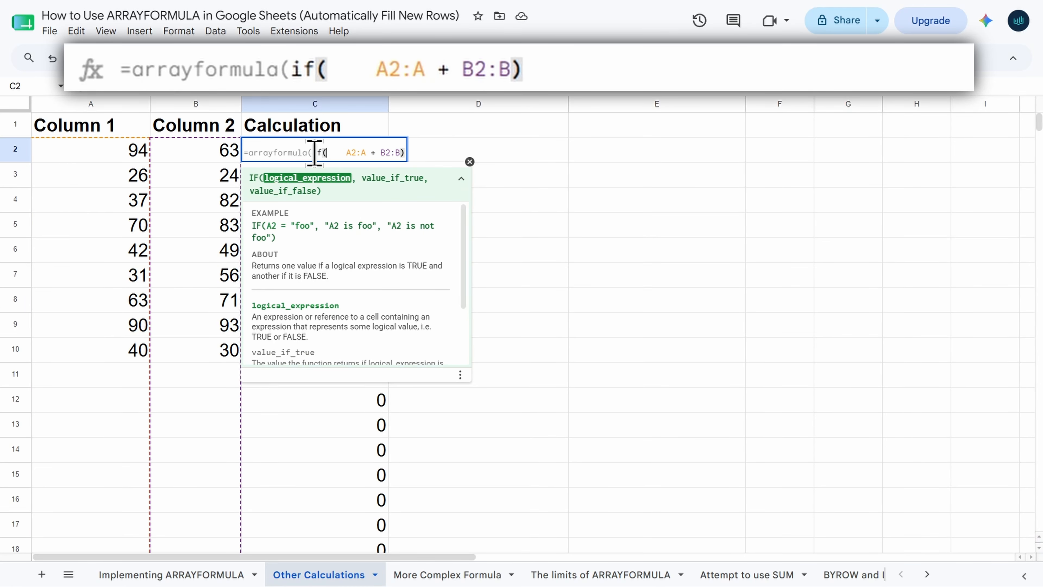
text(    len(a)
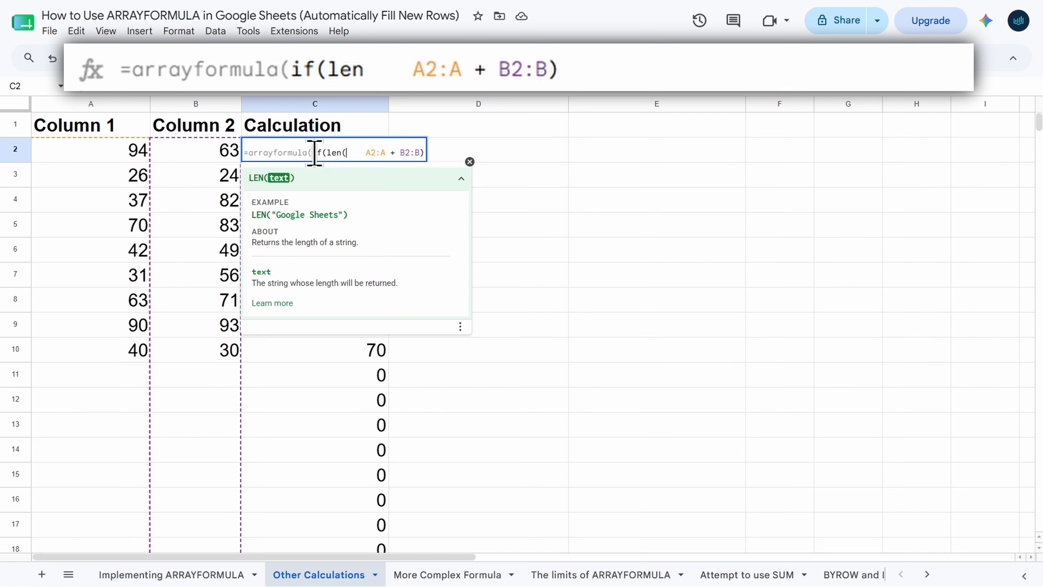
text(2:A)
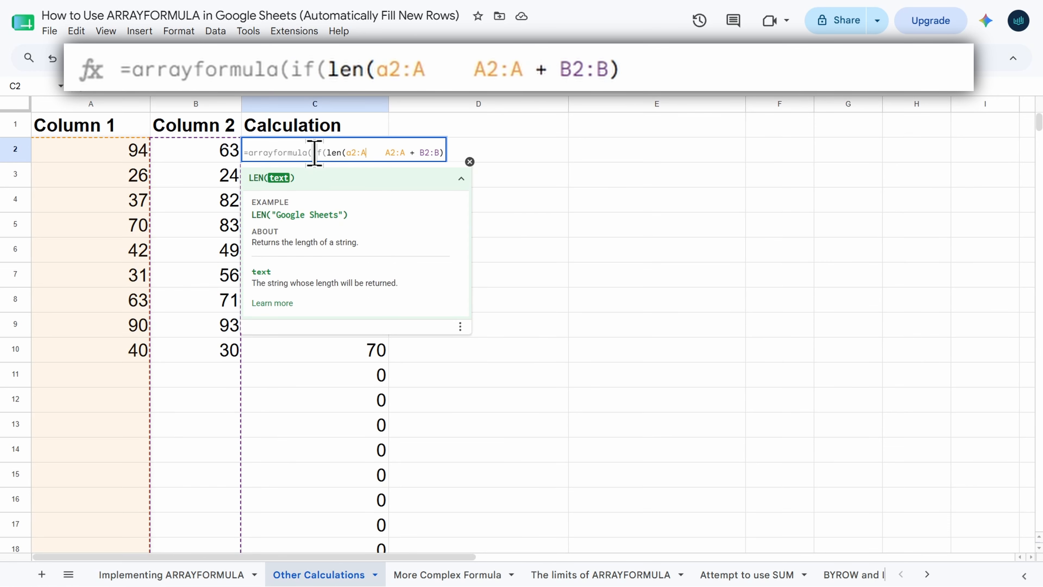
text())
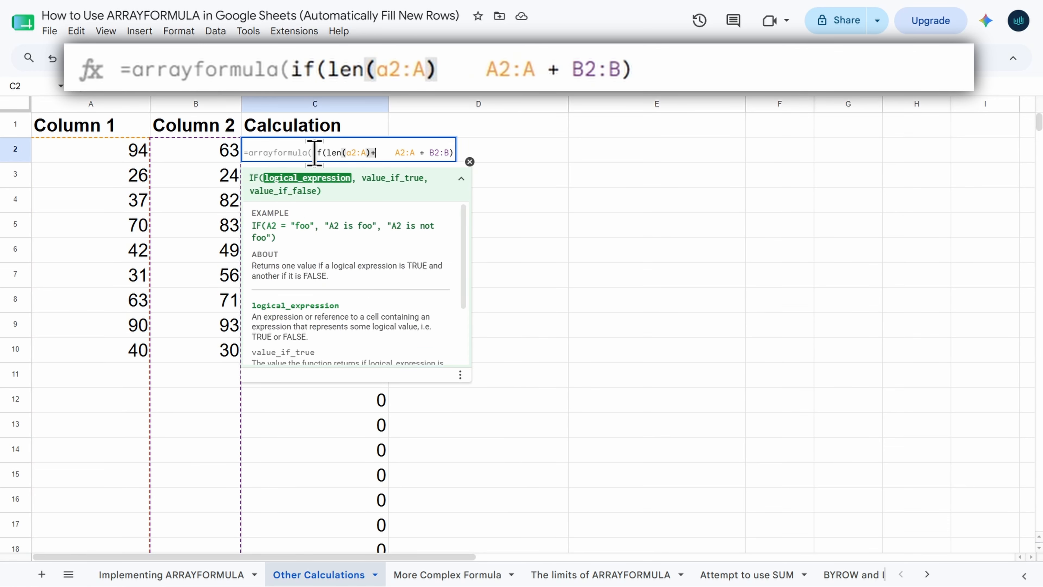
text(+len)
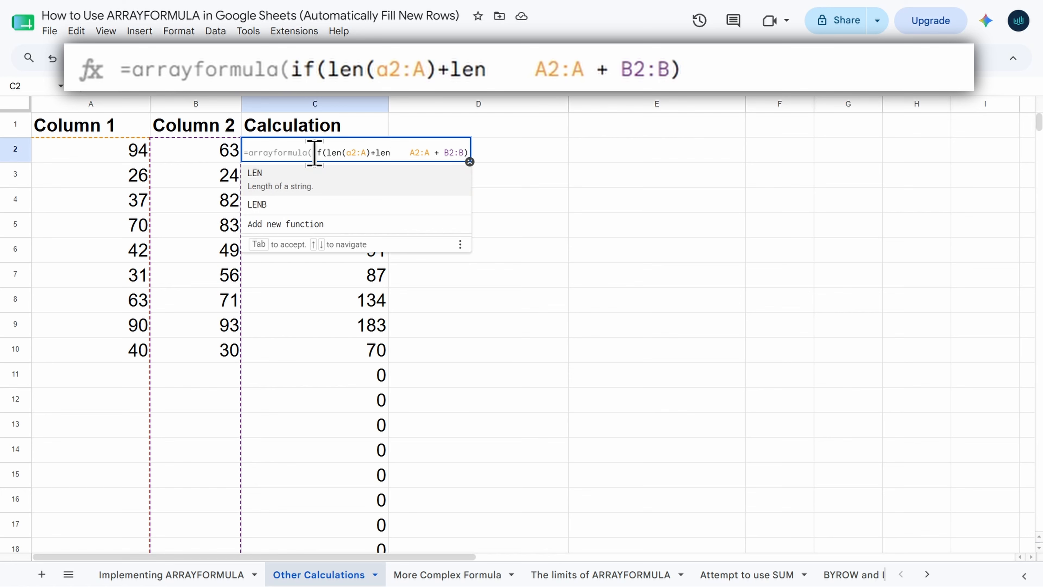
text((b2)
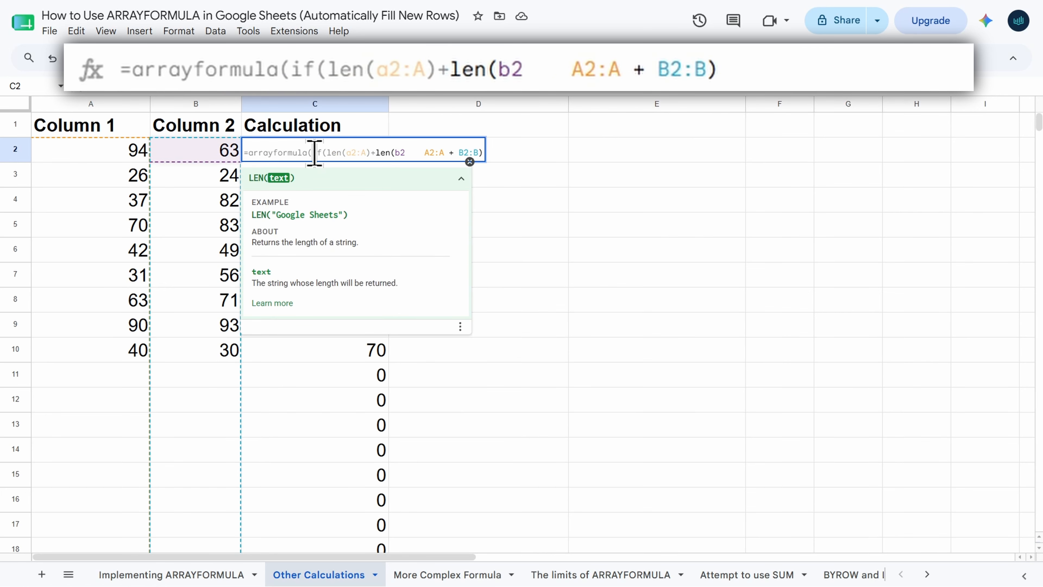
text(:b)
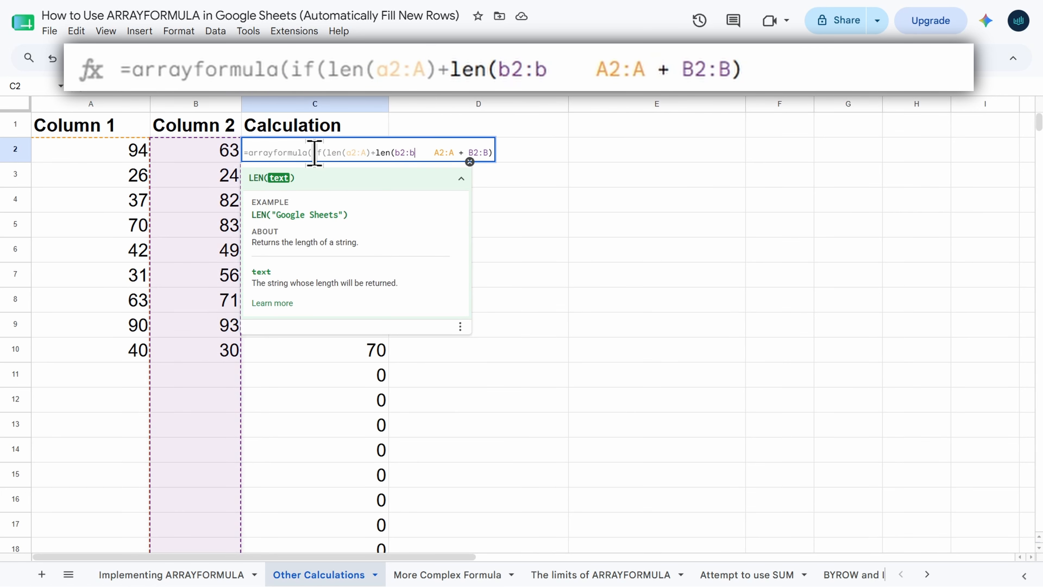
text()=)
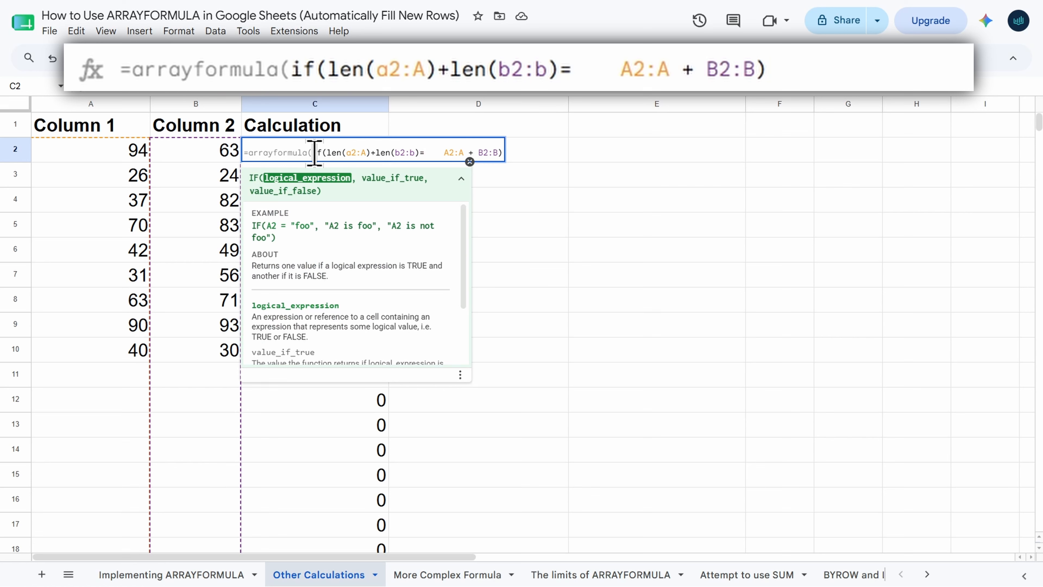
text(0,)
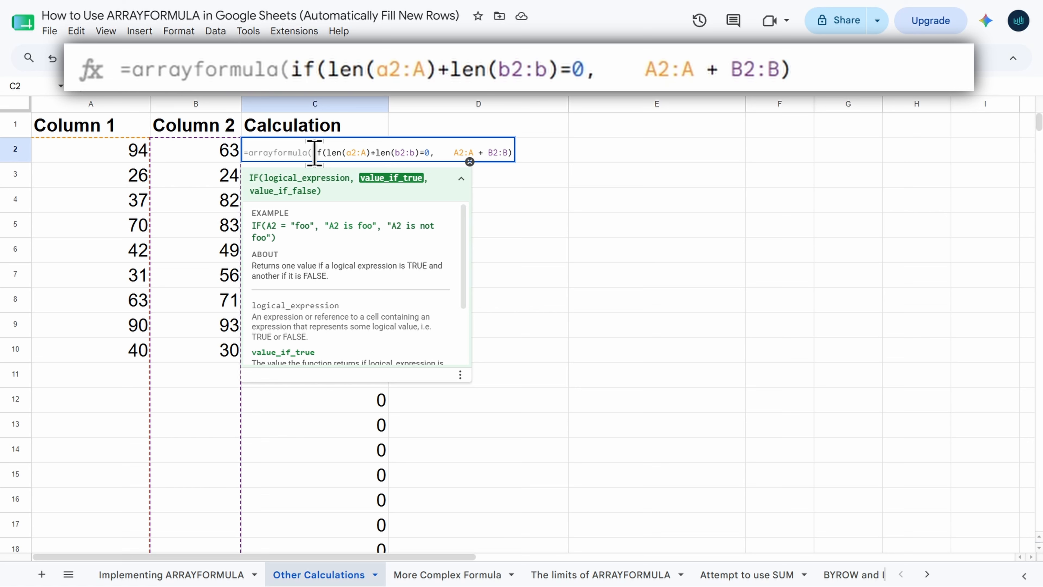
Step: Complete C2's IF so it returns "" when true and A2:A + B2:B otherwise, removing the extra spaces, and commit the formula
text("")
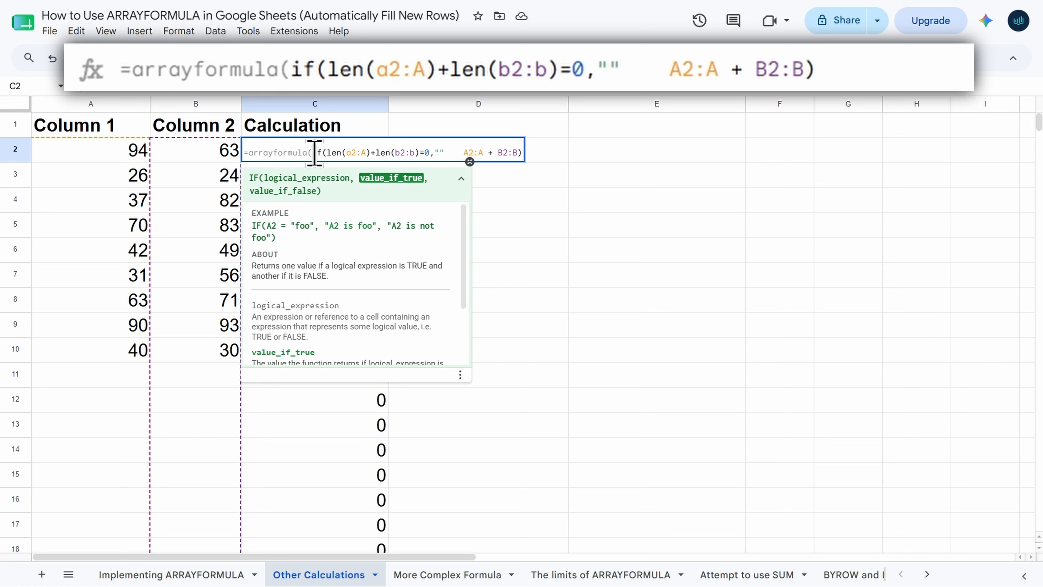
text(,)
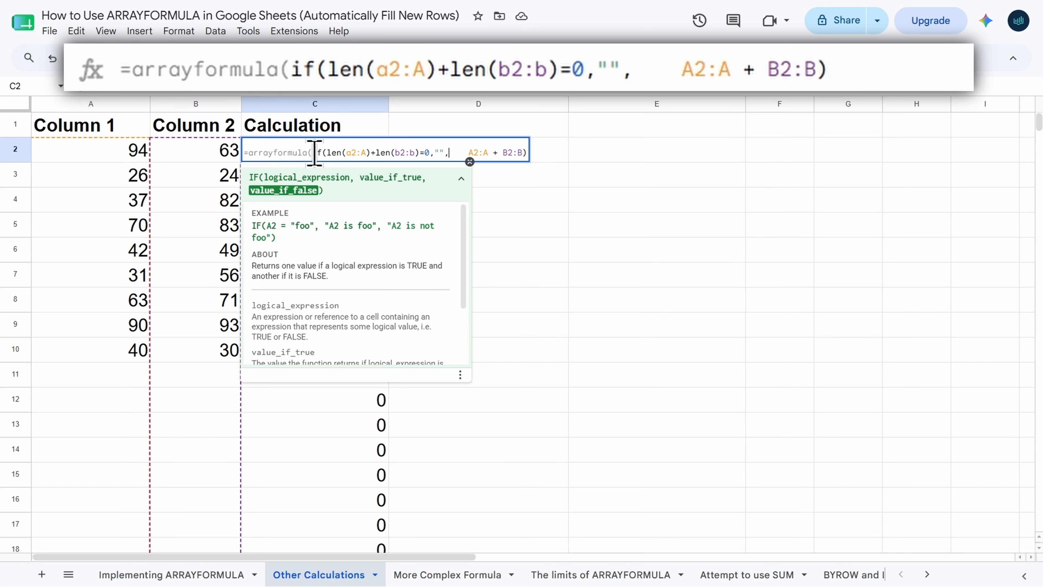
key(shift+Right)
key(shift+Right)
key(shift+Right)
key(shift+Right)
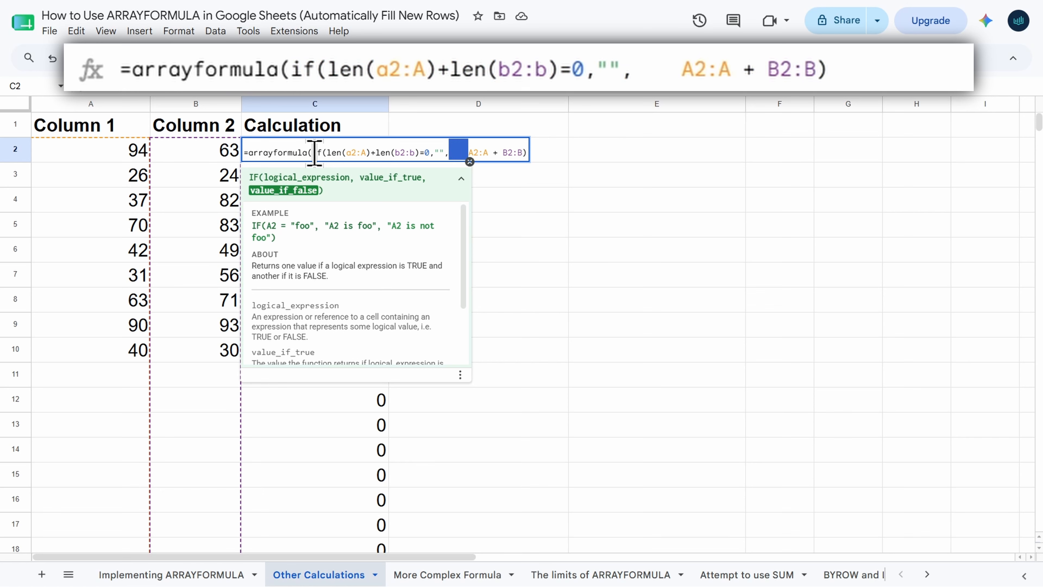
key(BackSpace)
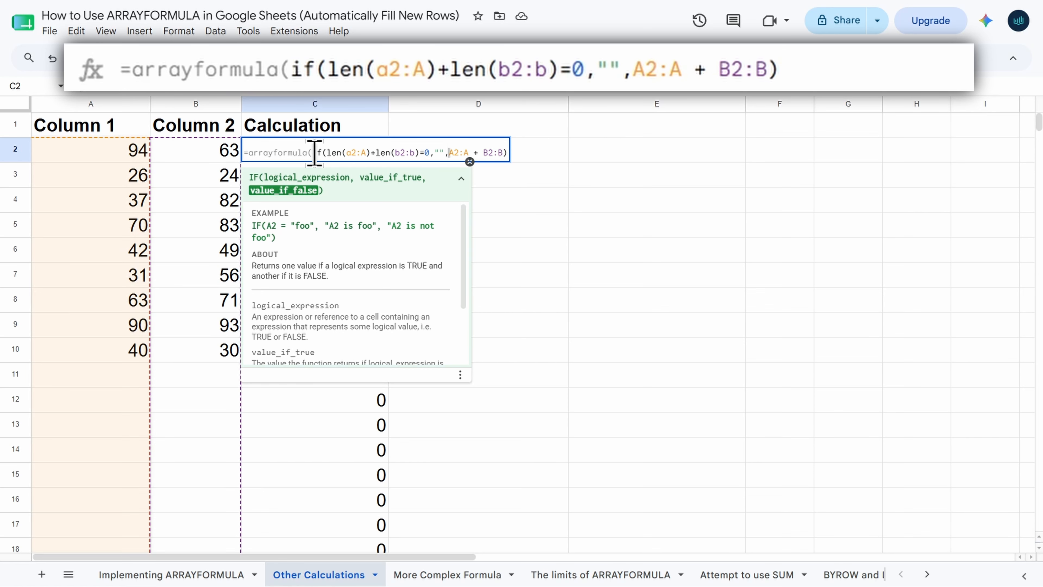
click(315, 153)
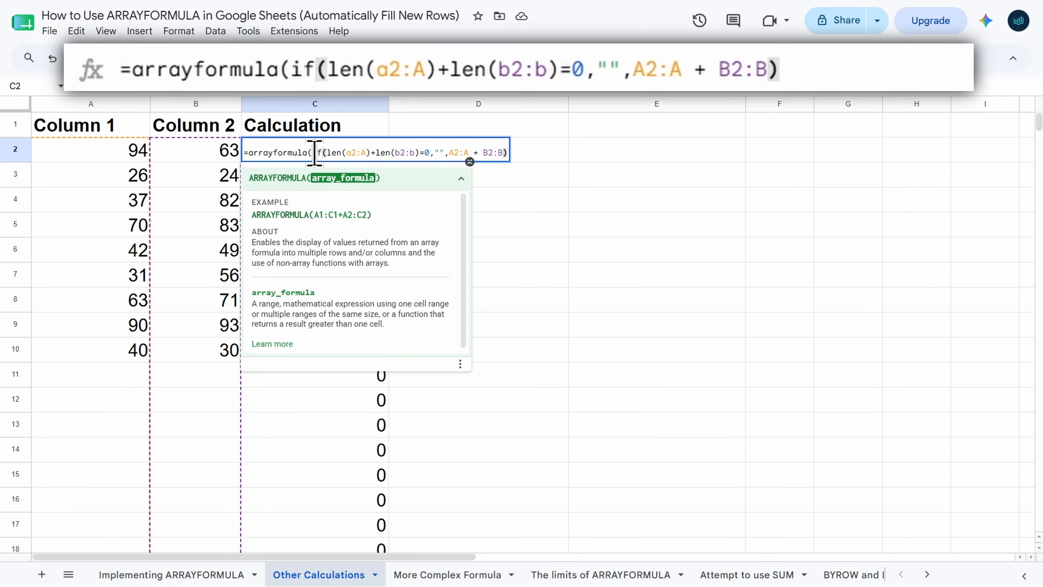
text())
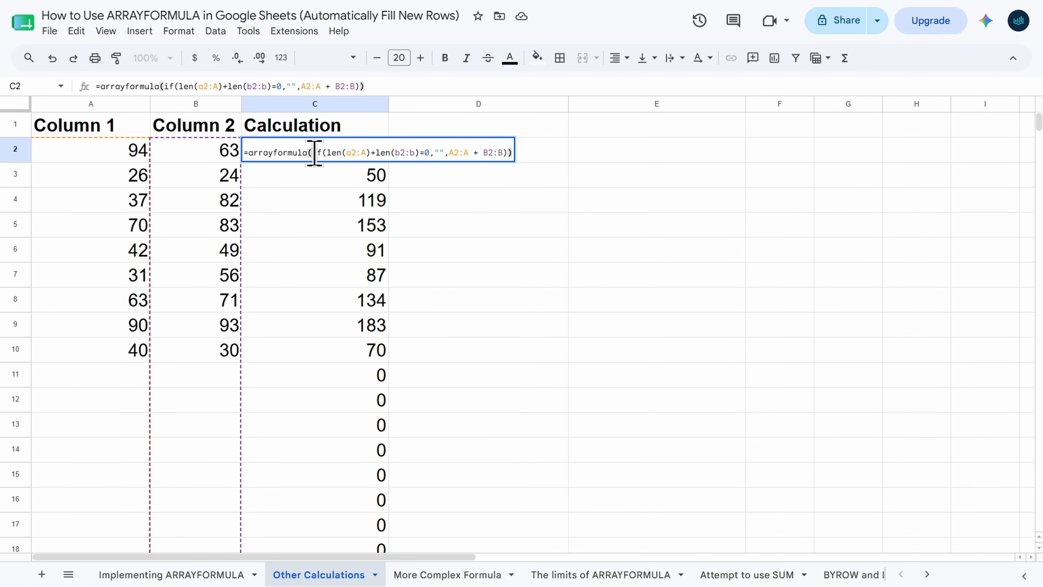
key(Return)
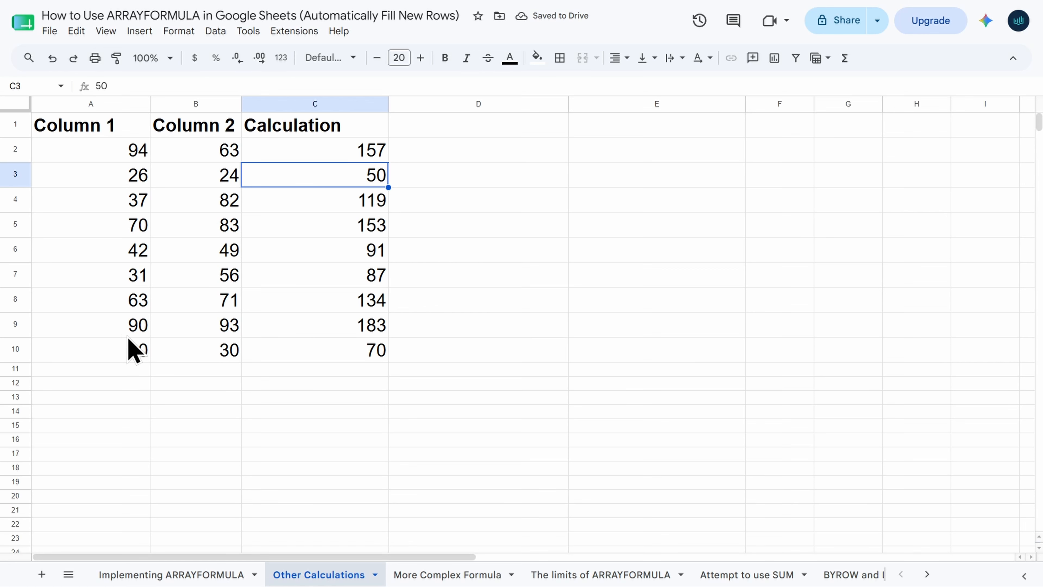
click(338, 357)
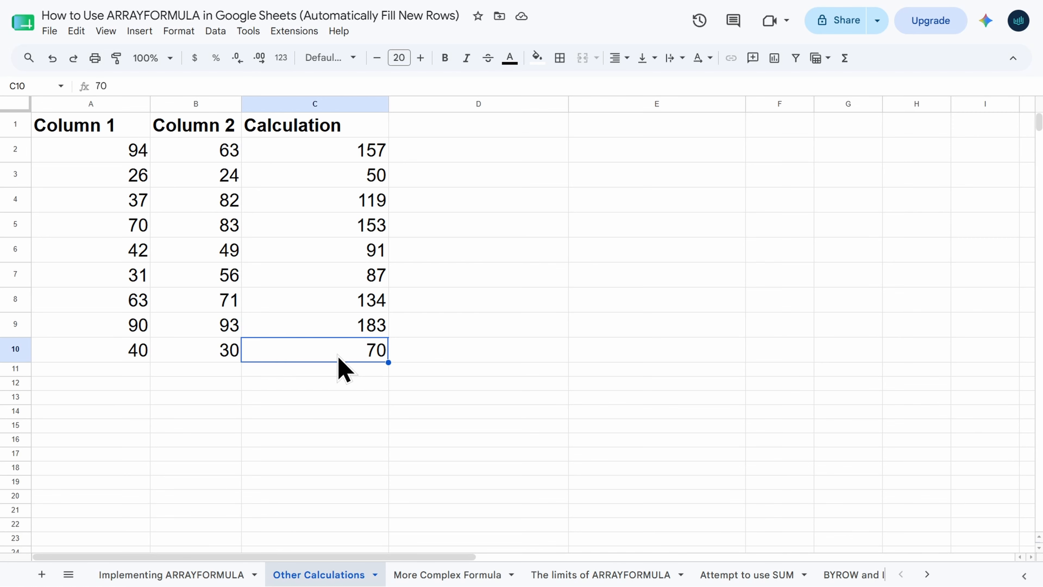
Step: Open the More Complex Formula sheet and examine the VLOOKUP formula in D2 and its lookup cell B2
click(430, 572)
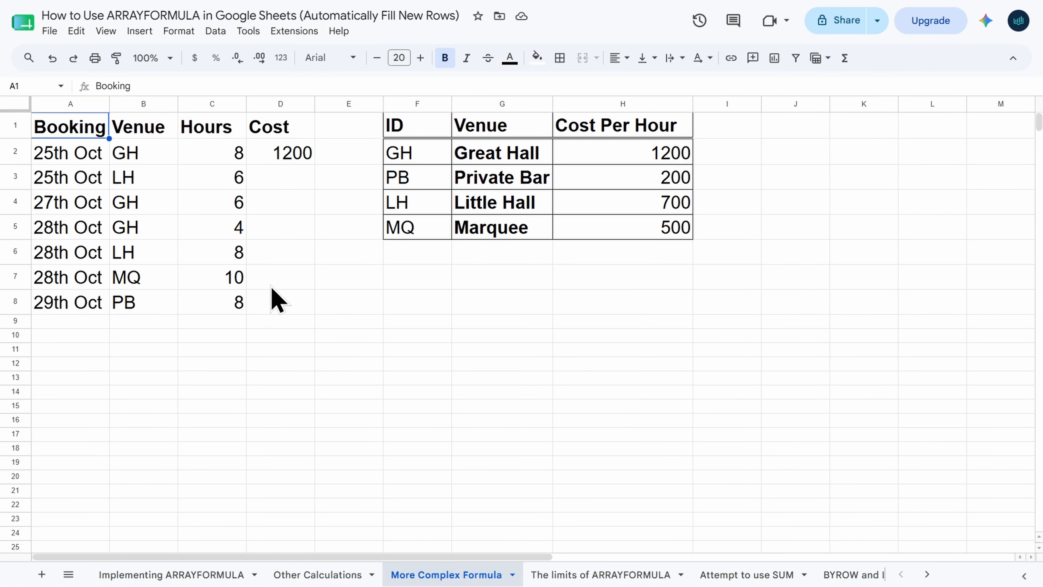
click(284, 156)
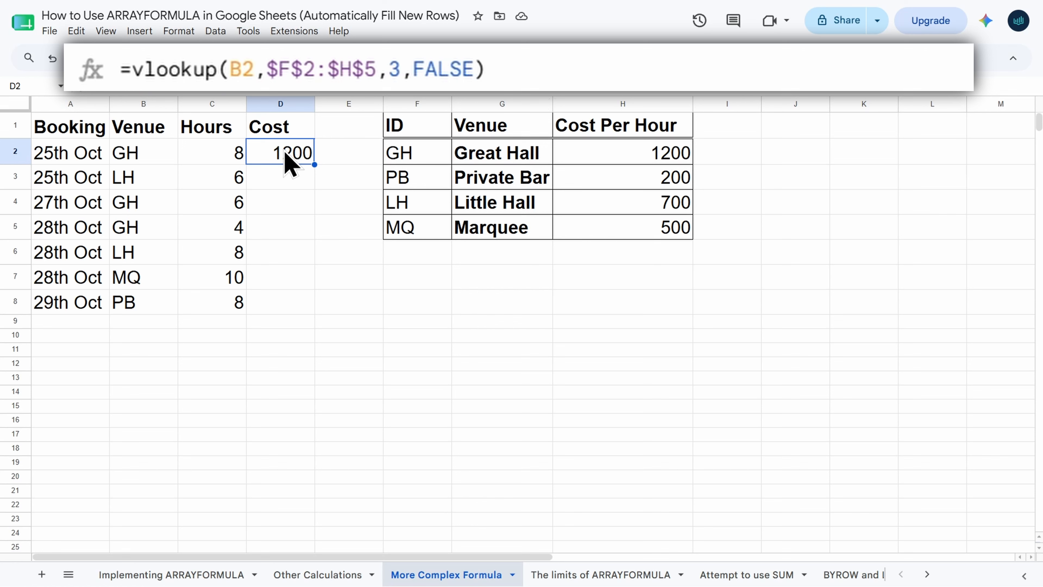
click(152, 161)
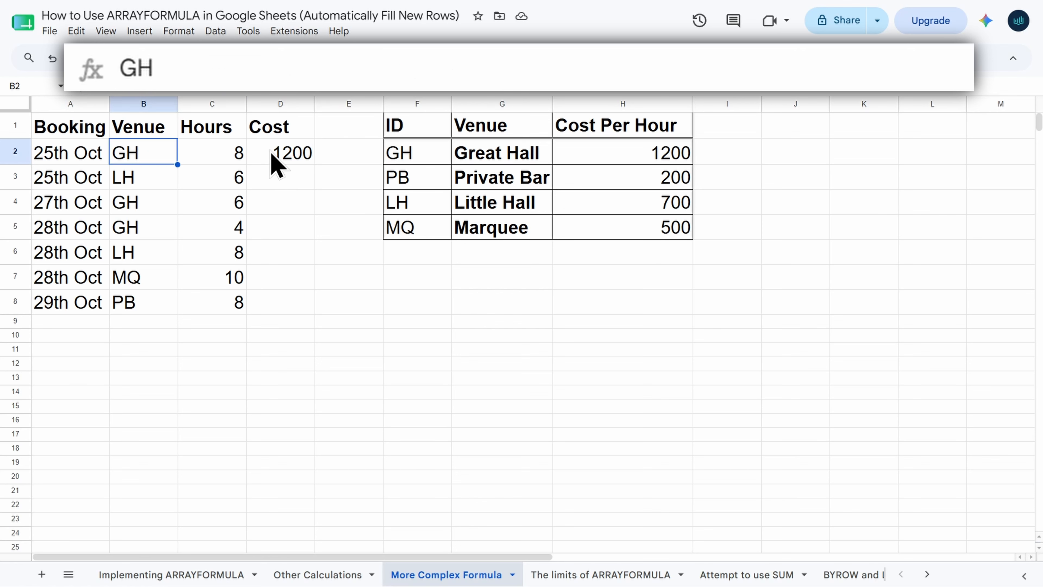
click(271, 163)
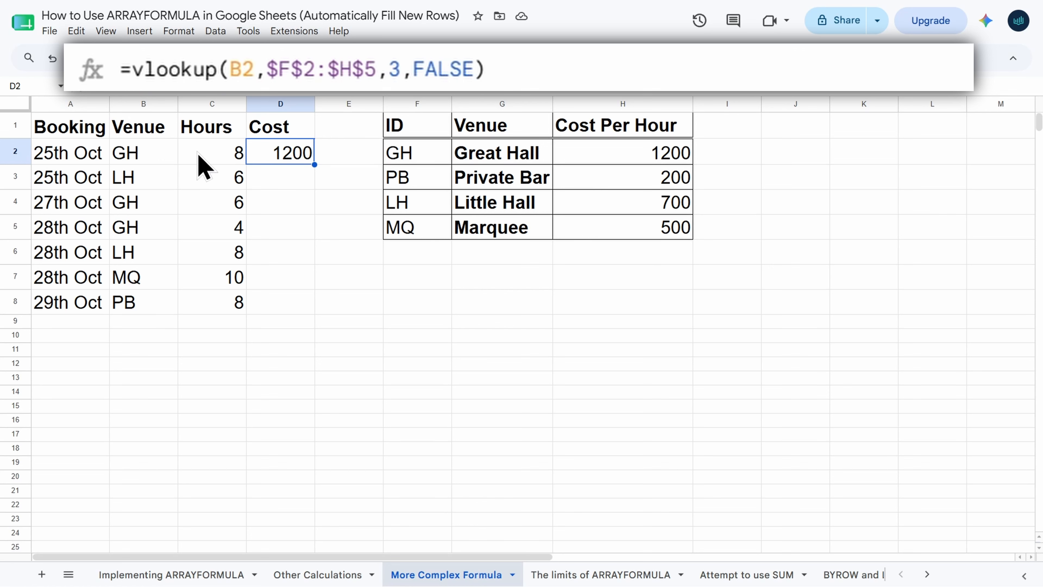
Step: Wrap D2's lookup in ARRAYFORMULA, giving =arrayformula(vlookup(B2,$F$2:$H$5,3,FALSE))
double_click(290, 161)
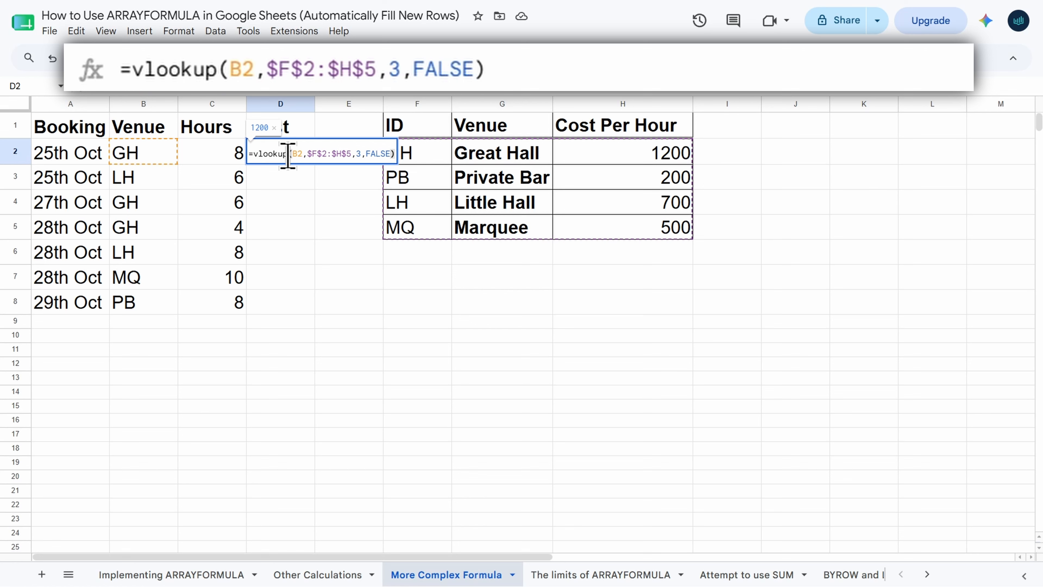
click(253, 155)
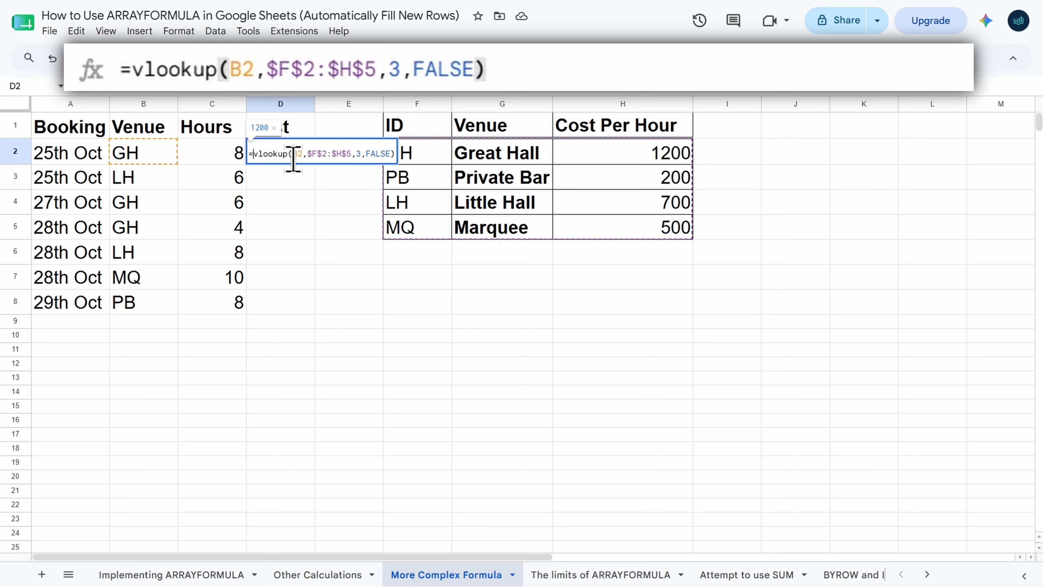
text(arrayformul)
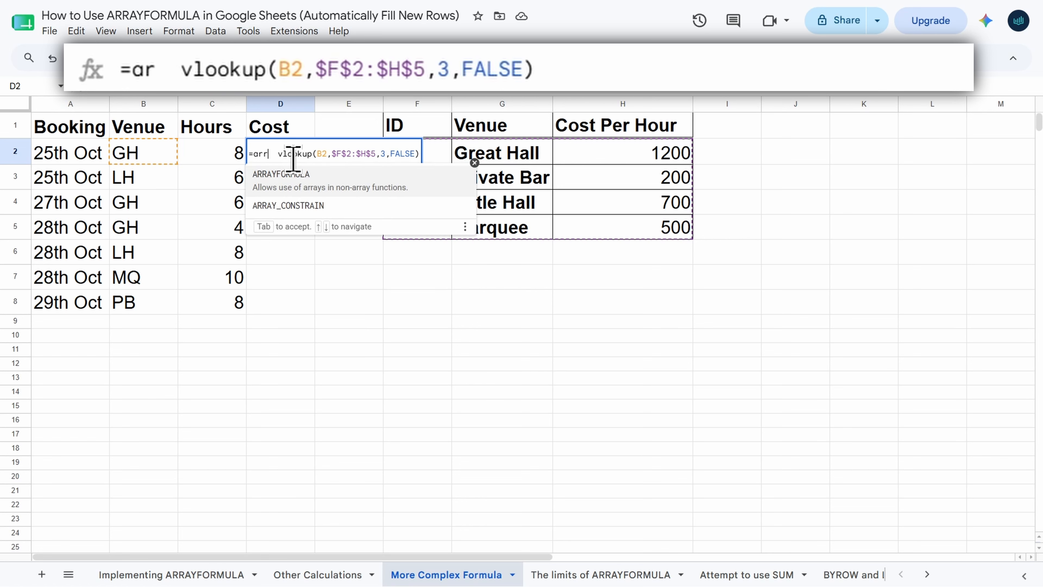
text(a)
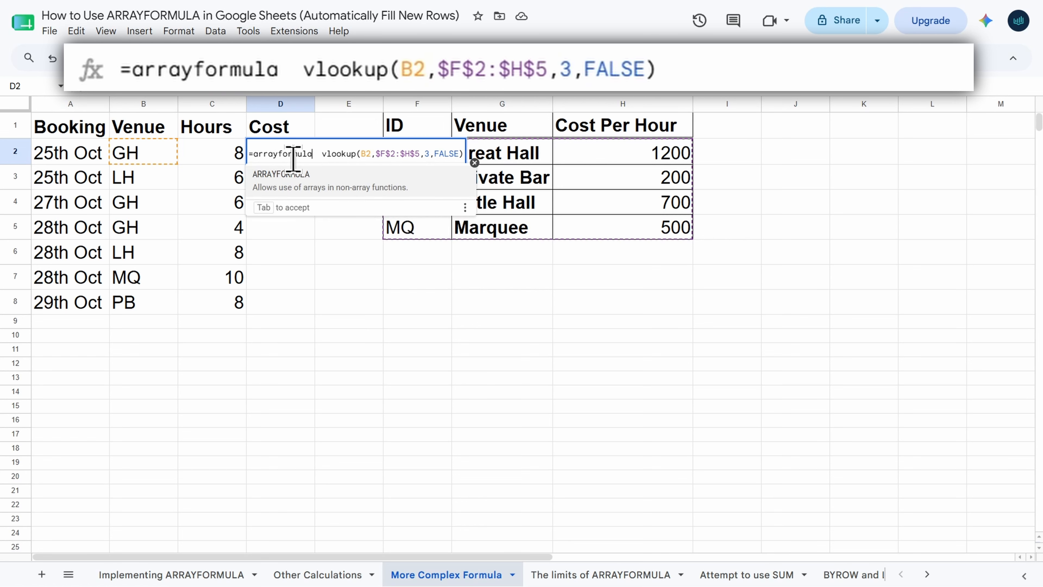
text(()
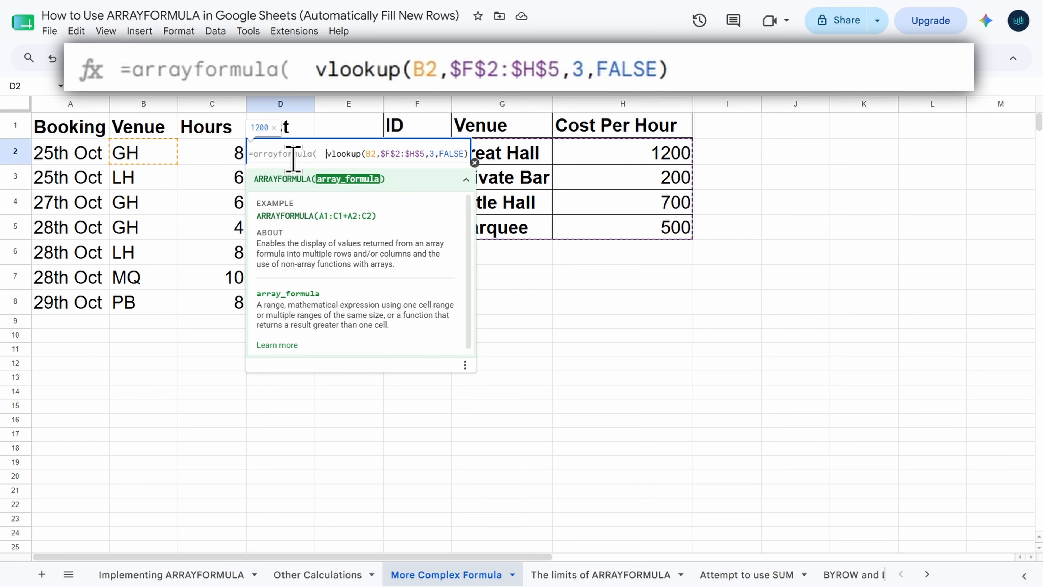
key(Delete)
key(Delete)
key(Right)
key(Right)
key(Right)
key(Right)
key(Right)
key(Right)
key(Right)
key(Right)
key(Right)
key(Right)
key(Right)
key(Right)
key(Right)
key(Right)
key(Right)
key(Right)
key(Right)
key(Right)
key(Right)
key(Right)
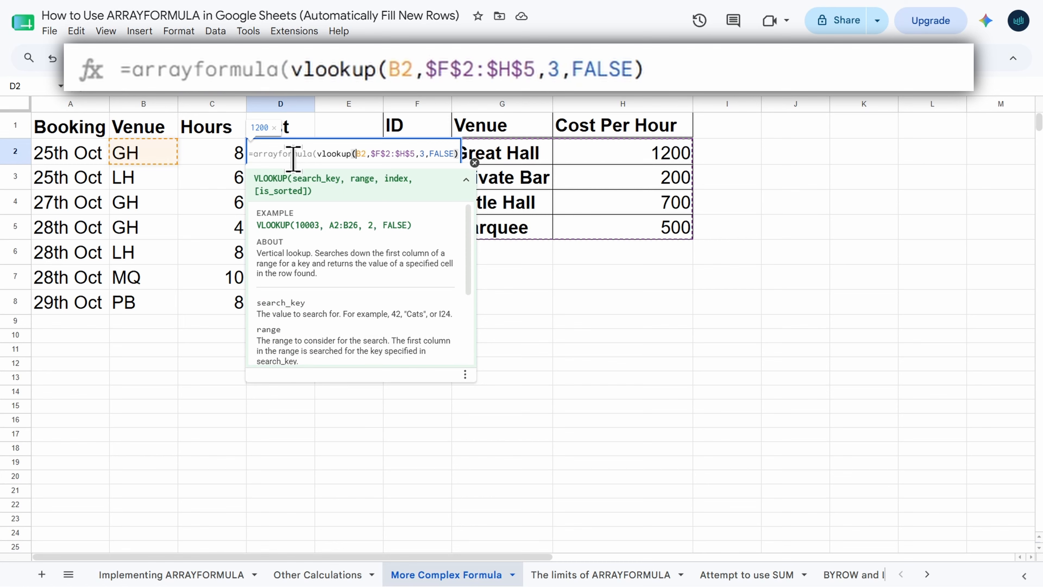
key(Right)
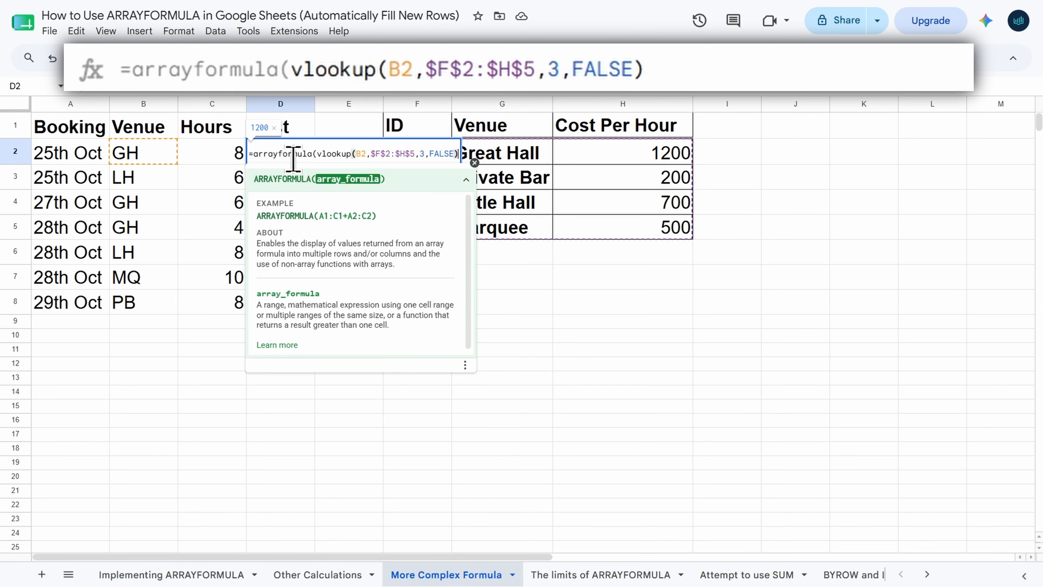
text())
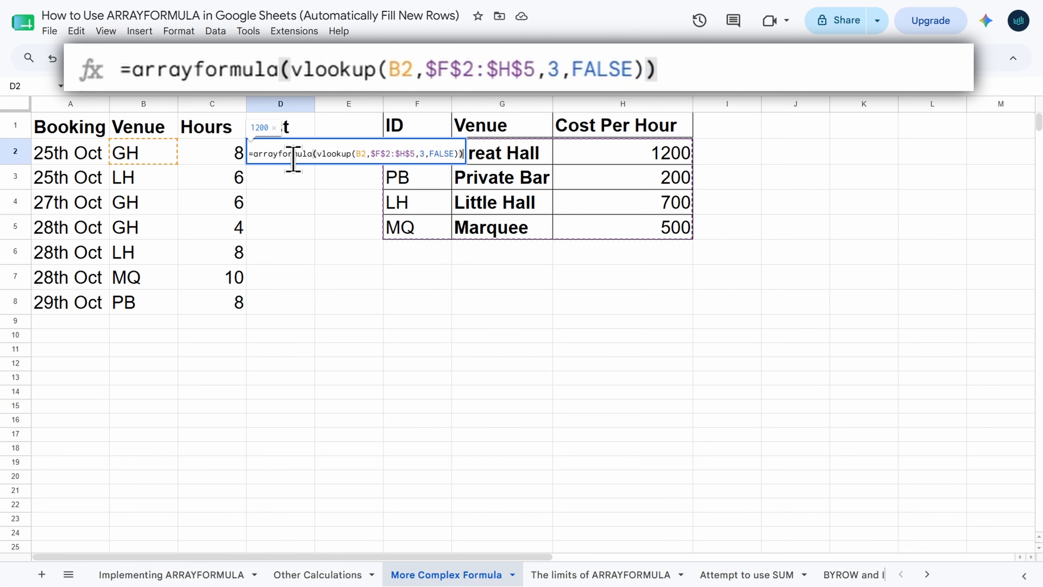
Step: Extend the VLOOKUP search key in D2's array formula to B2:B8, commit it, and reselect D2
click(361, 154)
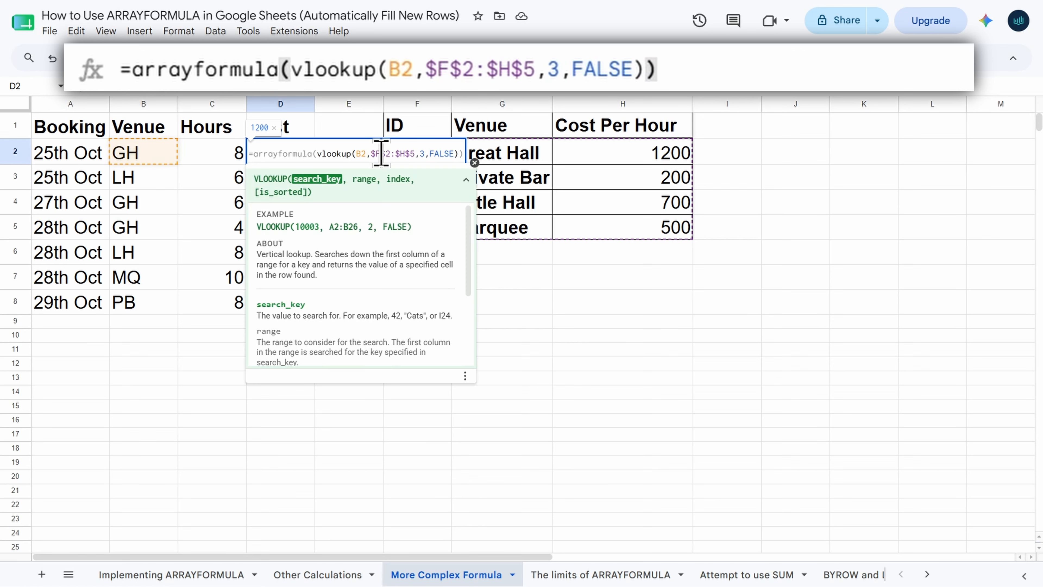
text(:)
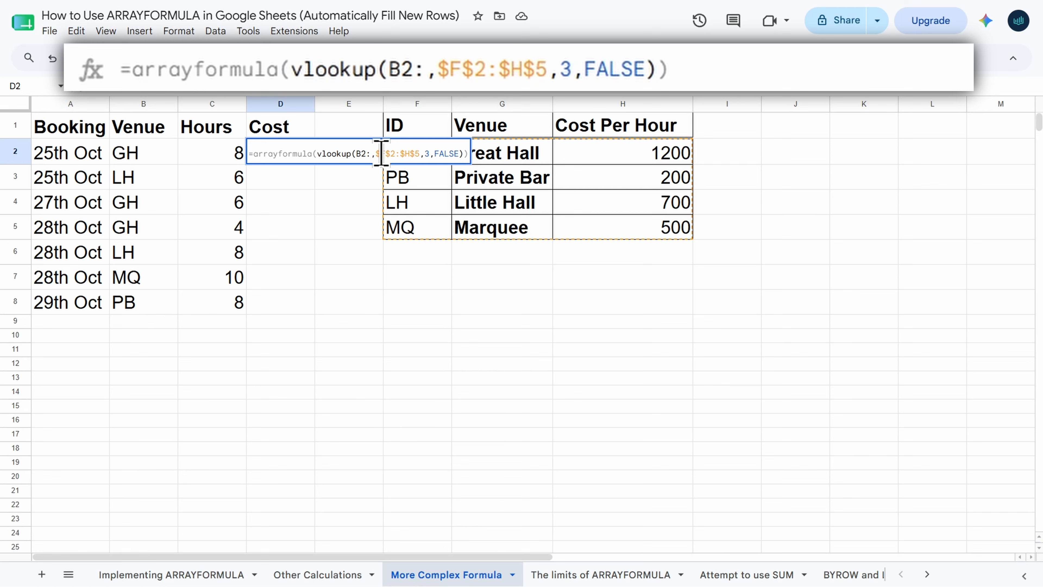
text(b8)
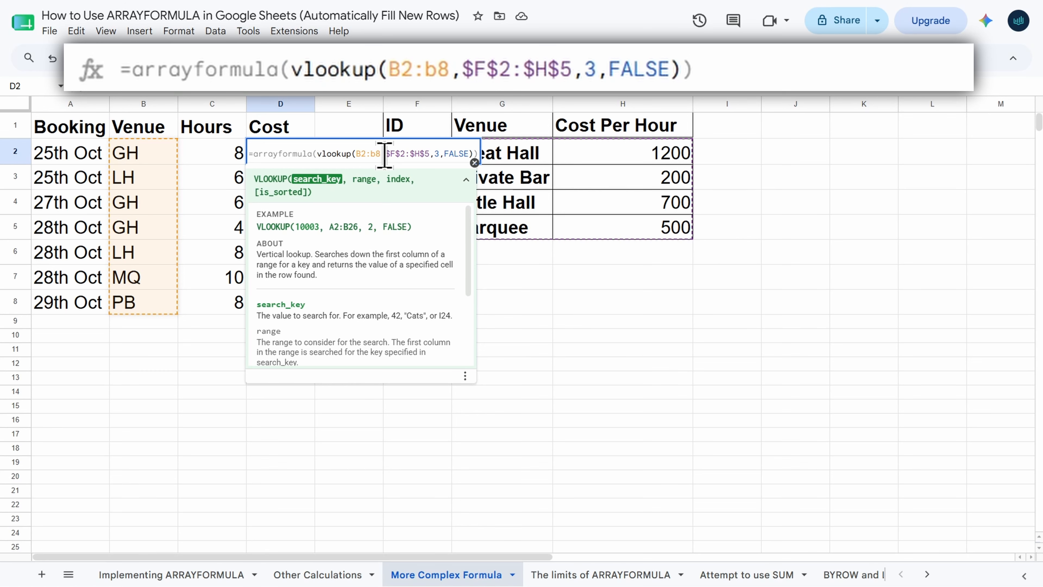
key(Return)
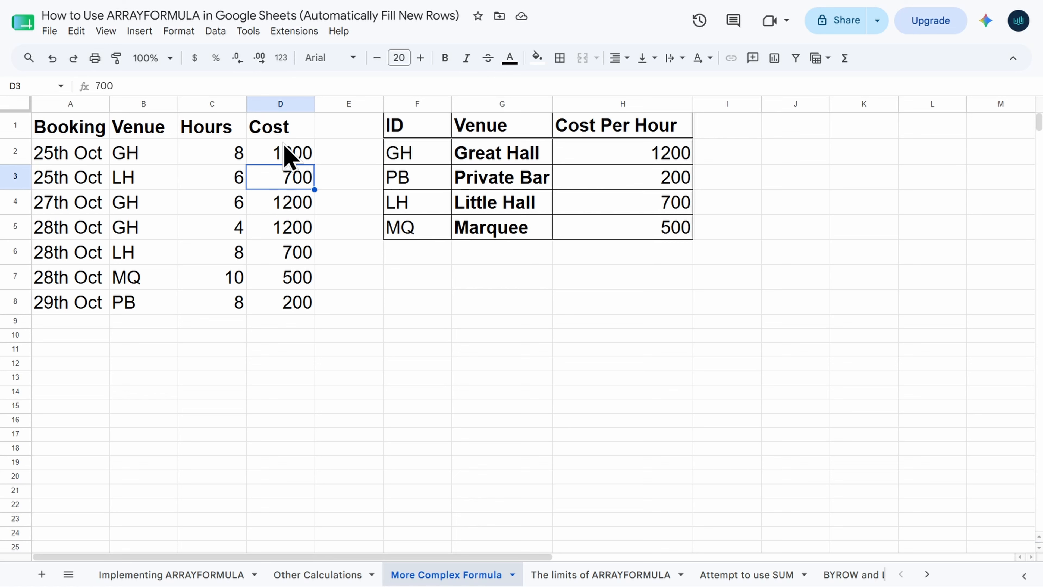
click(278, 162)
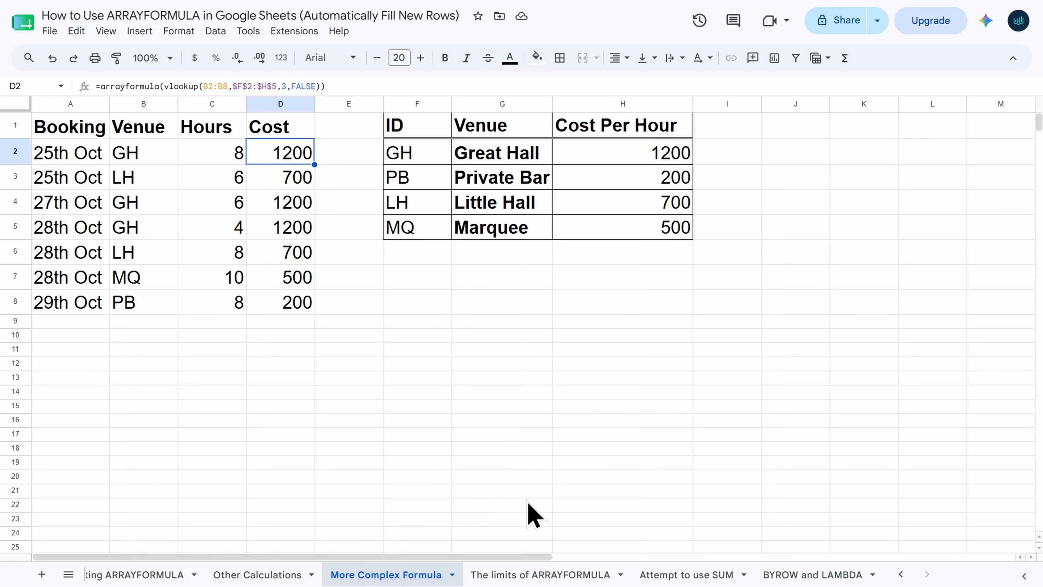
Step: Open the sheet named The limits of ARRAYFORMULA and examine its Sum header and monthly sales figures
click(530, 575)
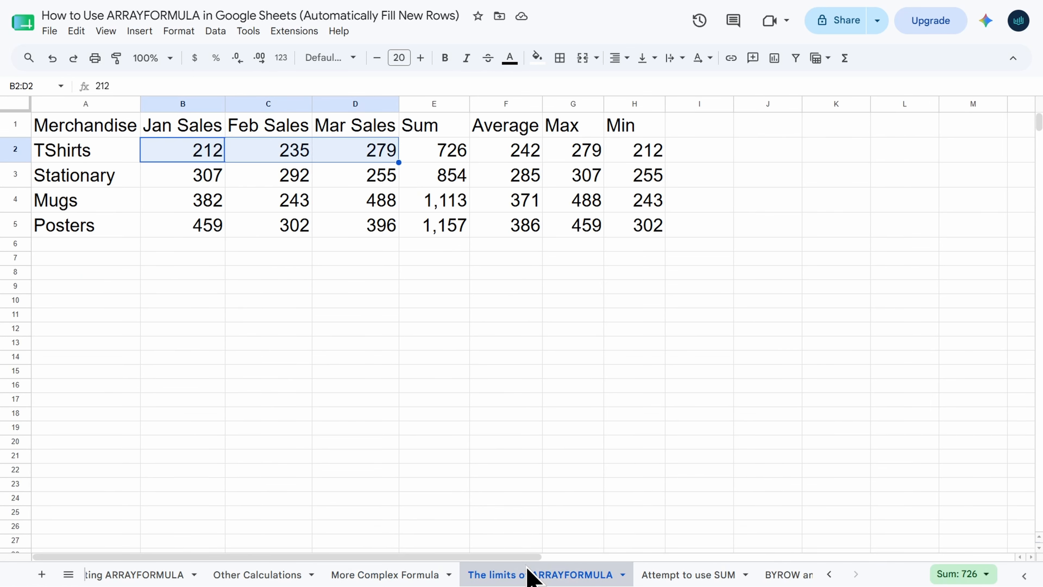
click(419, 131)
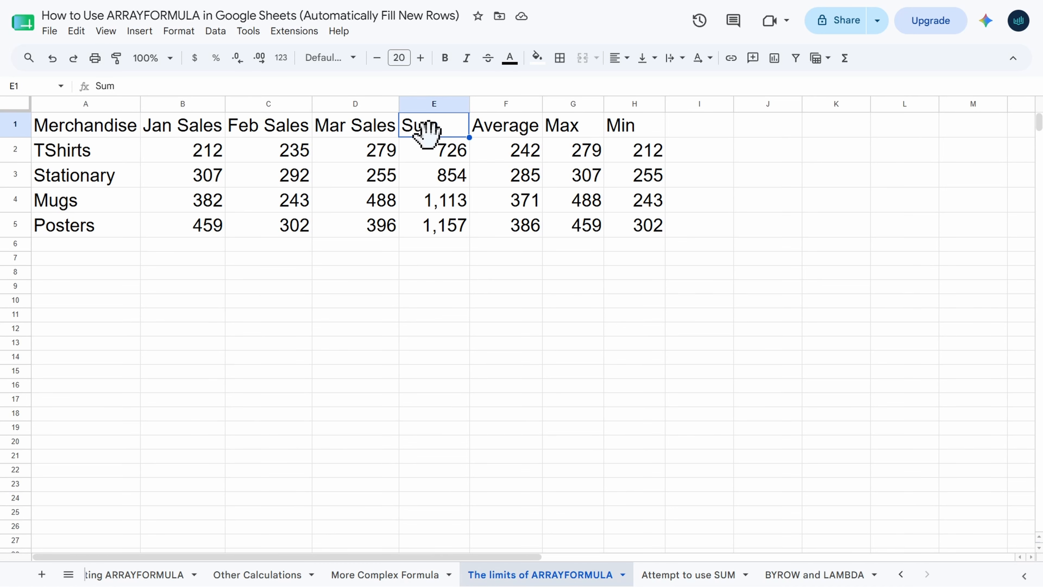
click(329, 169)
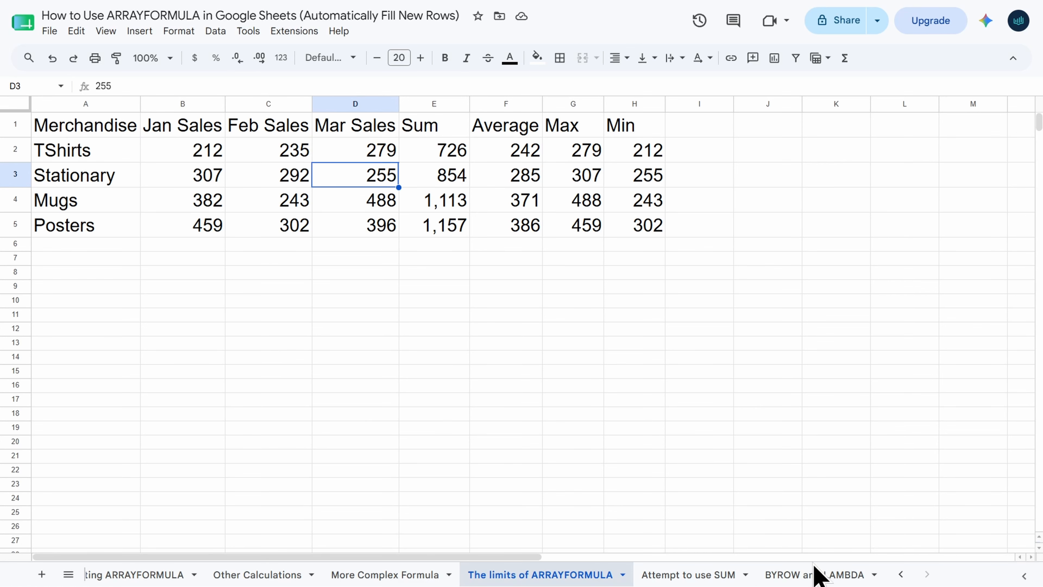
Step: Open the BYROW and LAMBDA sheet and inspect the BYROW formula in E2, leaving the cell without editing it
click(815, 575)
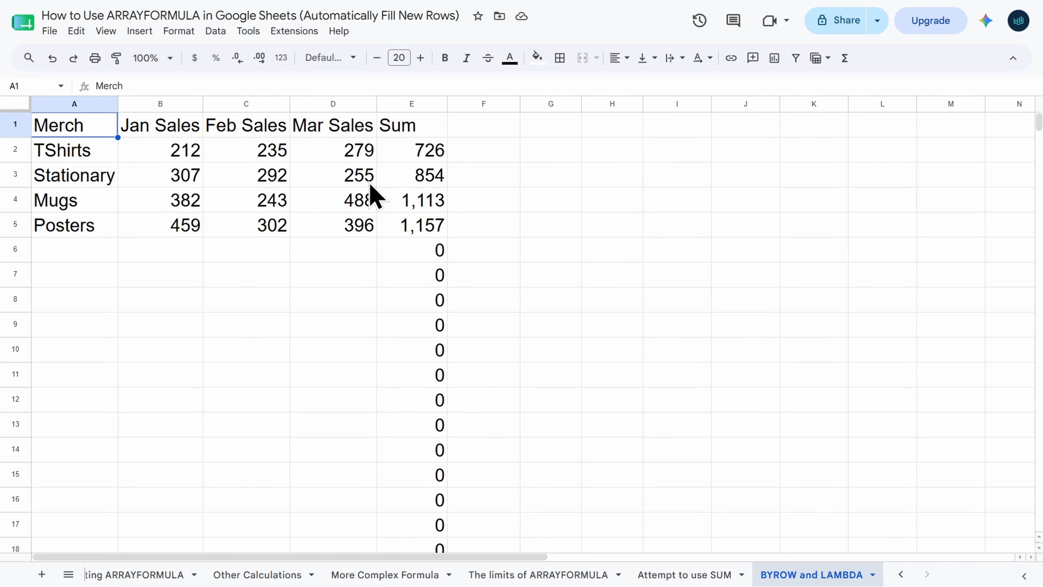
click(422, 151)
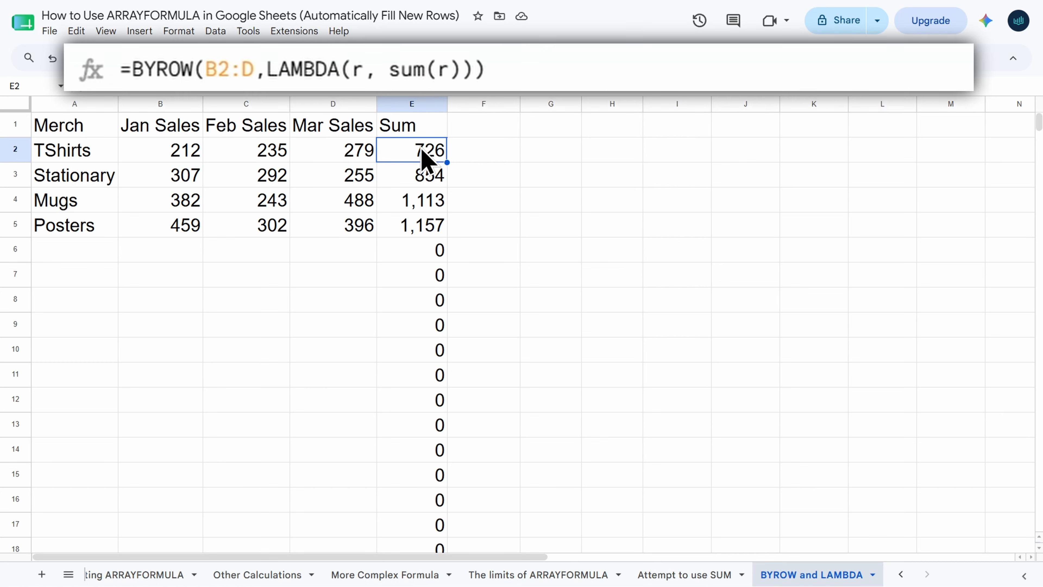
double_click(422, 151)
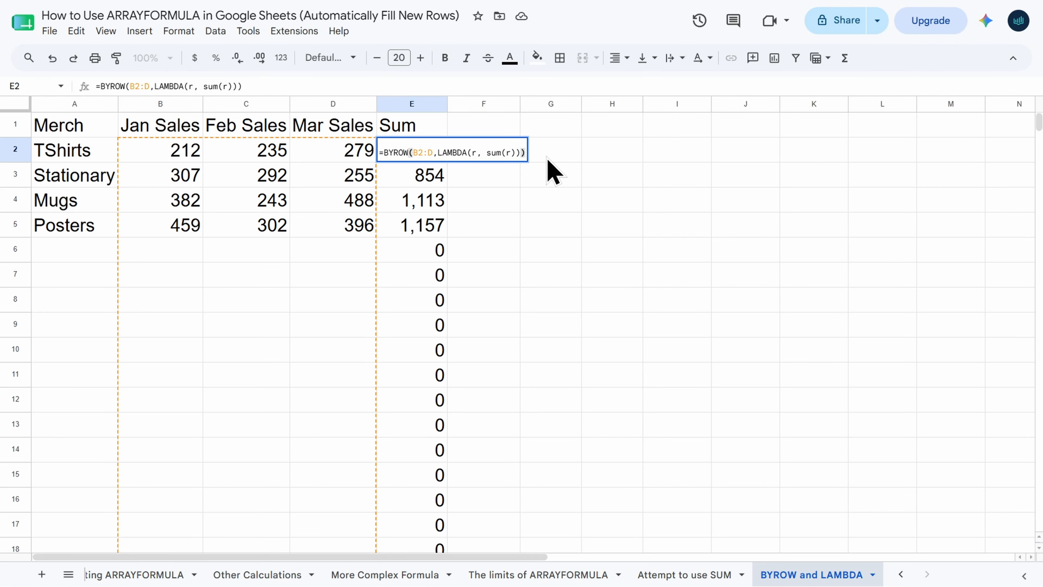
key(Return)
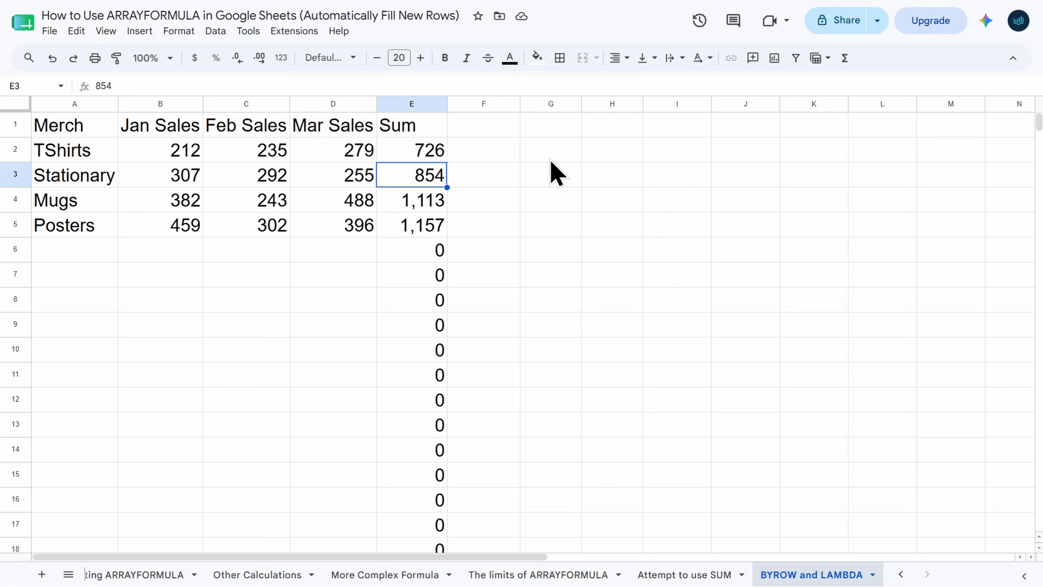